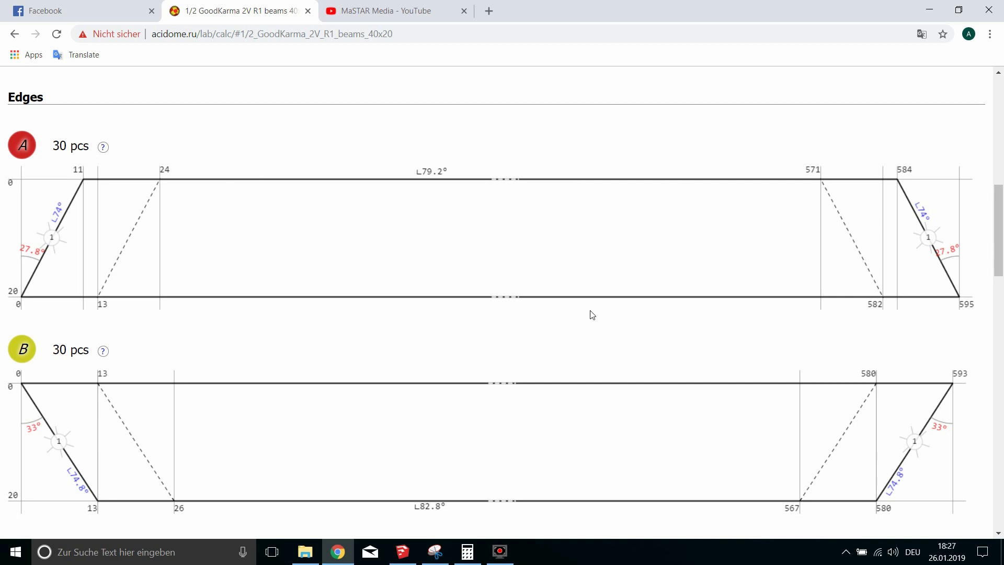
# Scroll through the Acidome edge diagram and dismiss its image options menu
pyautogui.scroll(10, 592, 315)
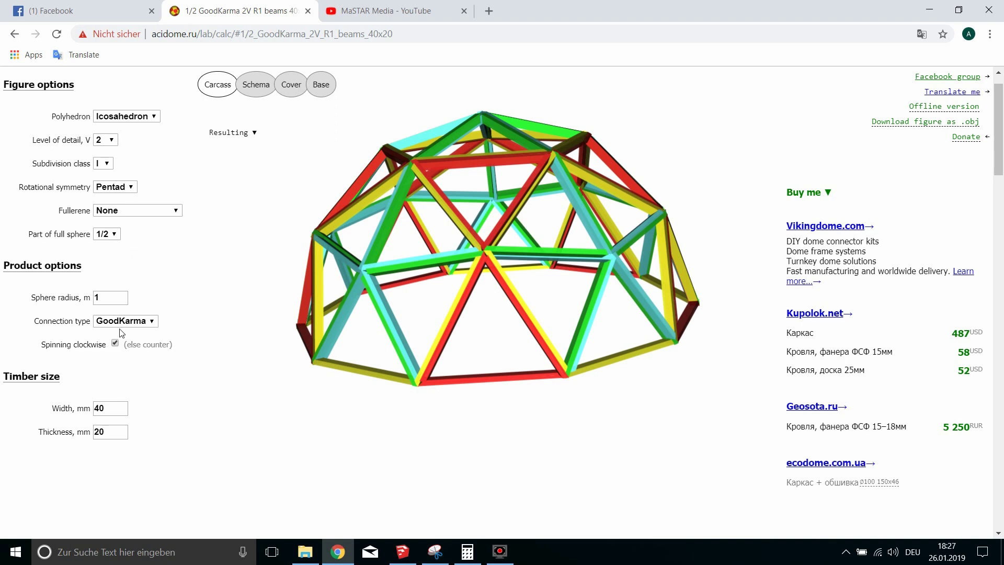
pyautogui.scroll(-1, 191, 325)
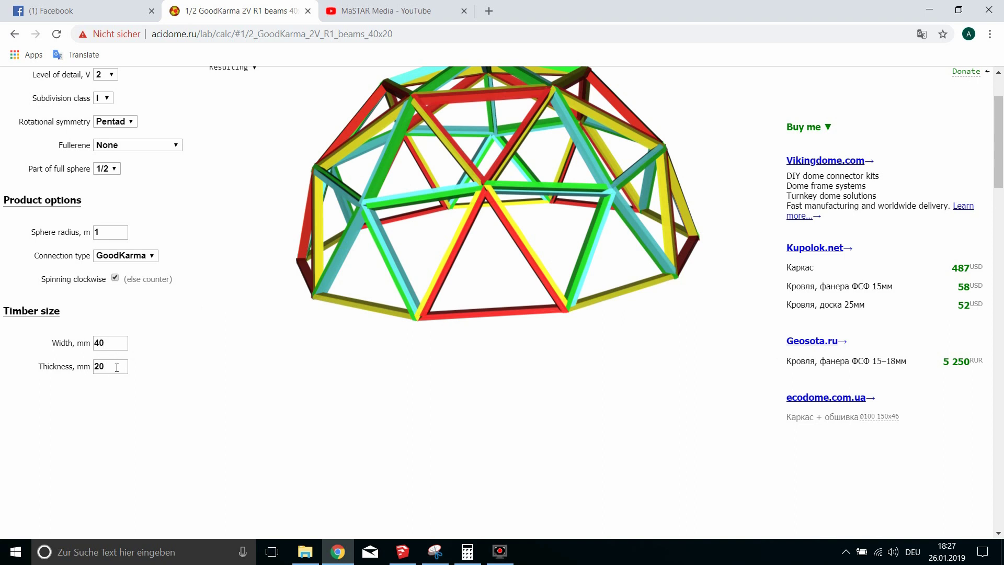
pyautogui.scroll(-2, 233, 360)
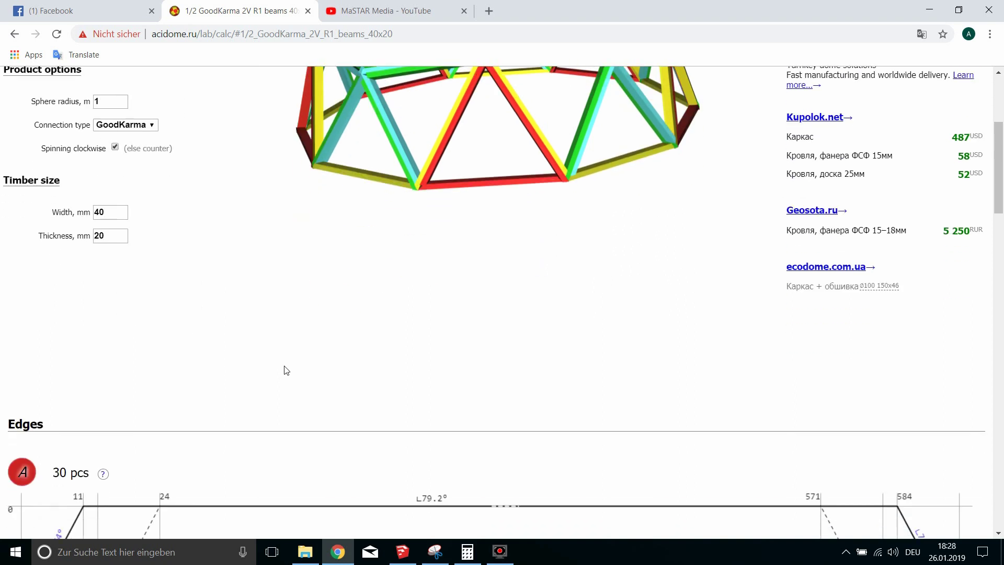
pyautogui.scroll(3, 436, 493)
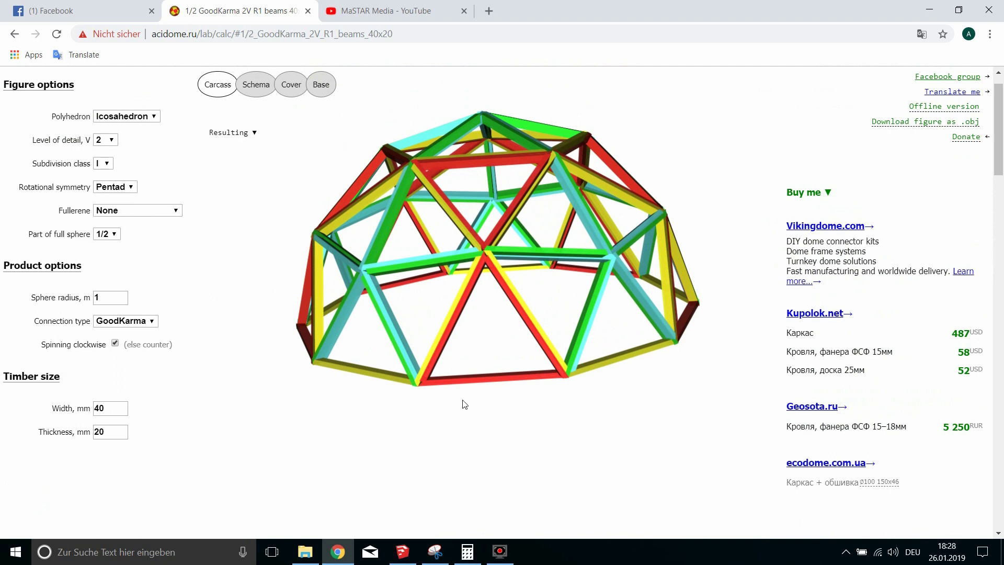
pyautogui.scroll(-5, 677, 316)
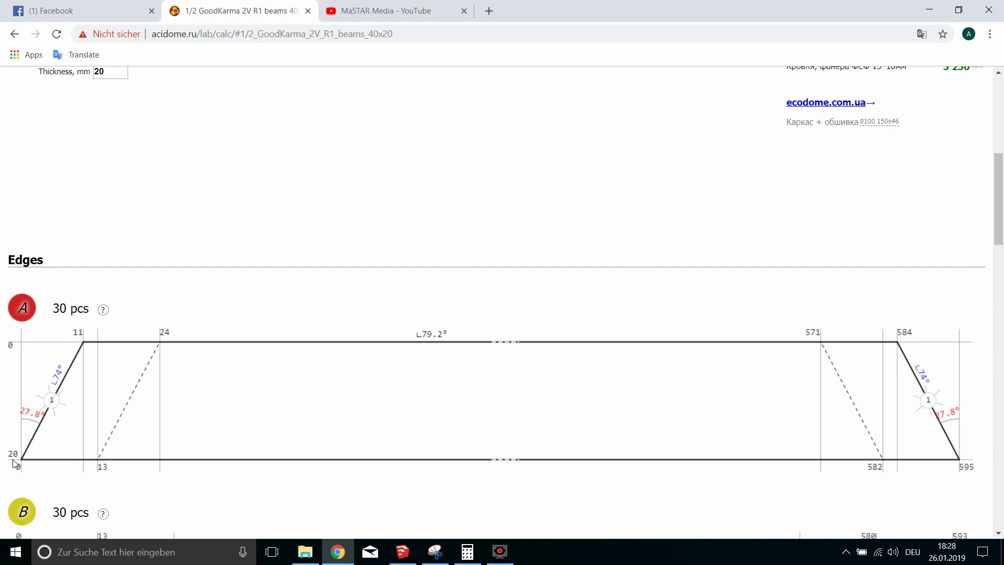
pyautogui.rightClick(17, 344)
pyautogui.click(20, 334)
# Bring up the SketchUp strut model, comparing it briefly with the Acidome edge diagram
pyautogui.click(402, 552)
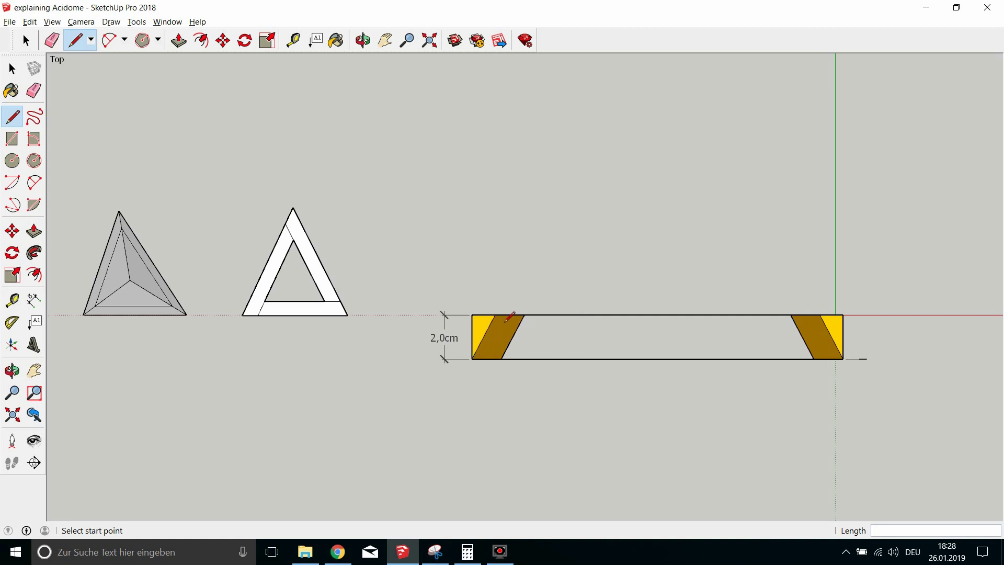
pyautogui.hotkey('alt', 'Tab')
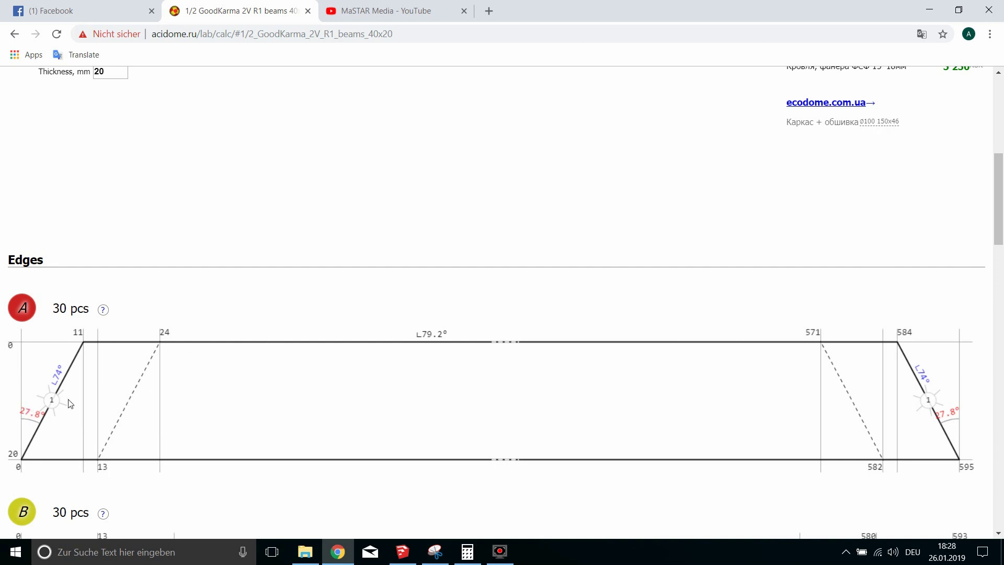
pyautogui.hotkey('alt', 'Tab')
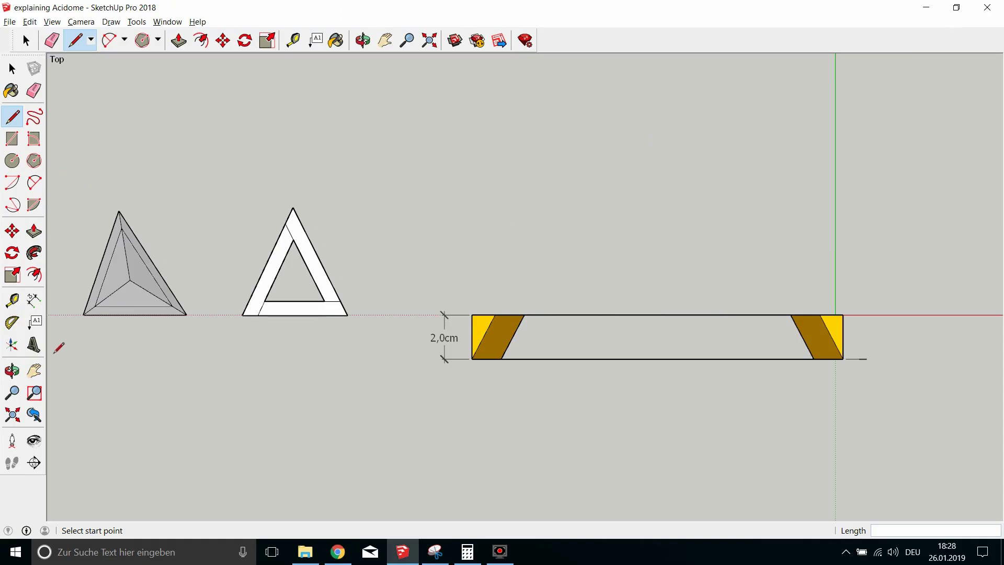
# Try a Protractor angle measurement on the strut's corner, then cancel it without leaving a guide
pyautogui.click(7, 324)
pyautogui.click(478, 331)
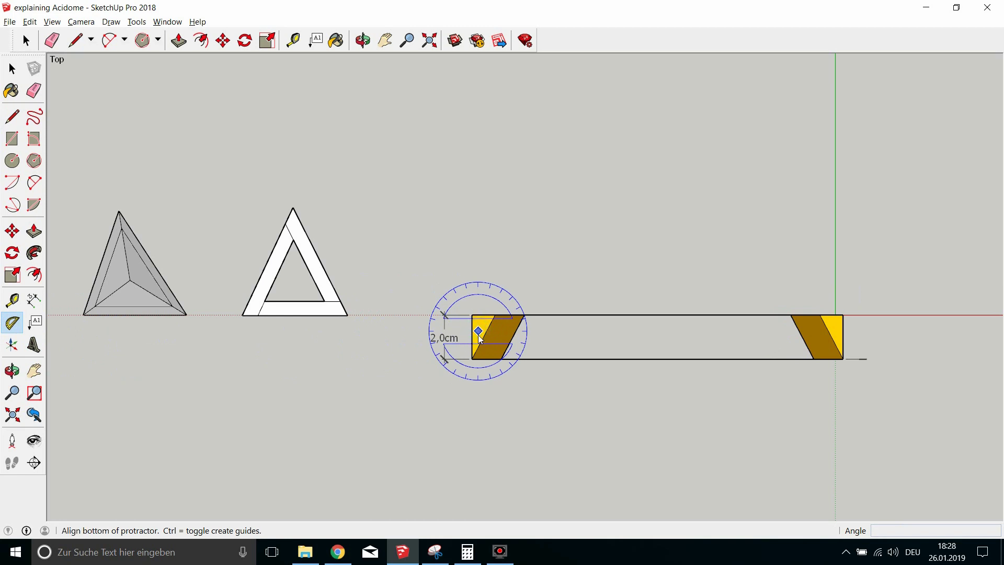
pyautogui.press('Escape')
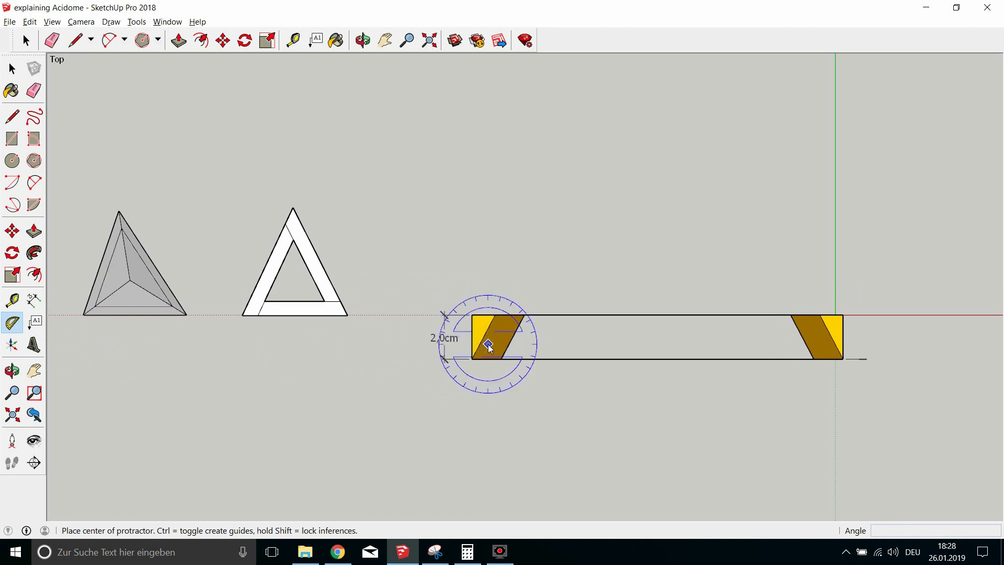
pyautogui.click(472, 359)
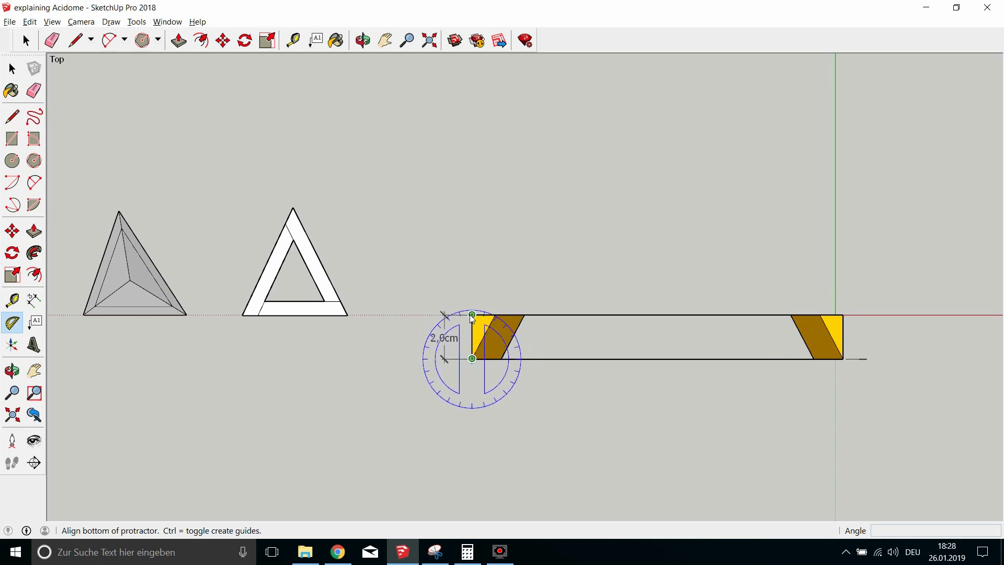
pyautogui.click(472, 314)
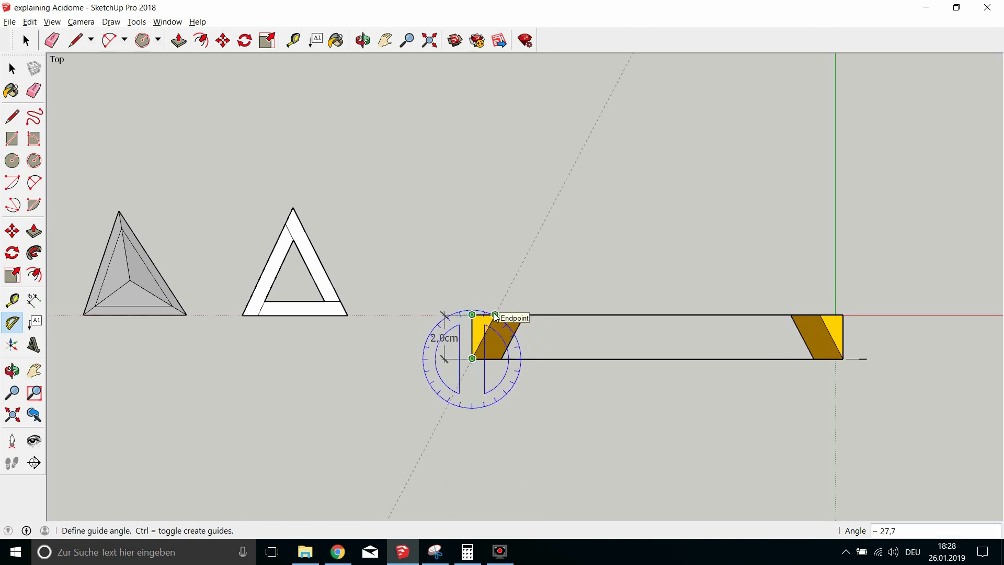
pyautogui.press('Escape')
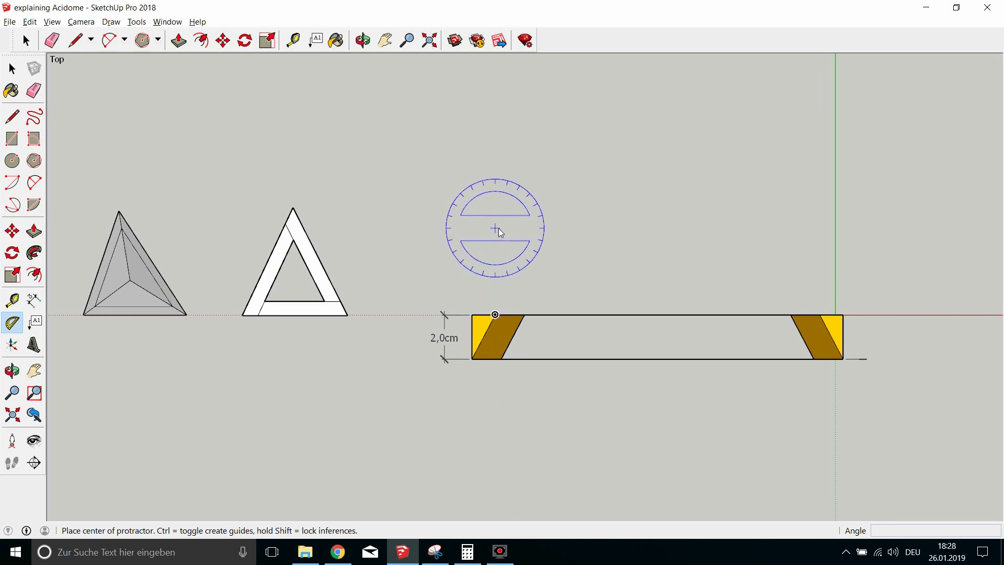
# Orbit the strut to reveal its 2,0 cm thickness and glance at the Acidome diagram
pyautogui.click(363, 40)
pyautogui.moveTo(536, 370); pyautogui.dragTo(516, 143)
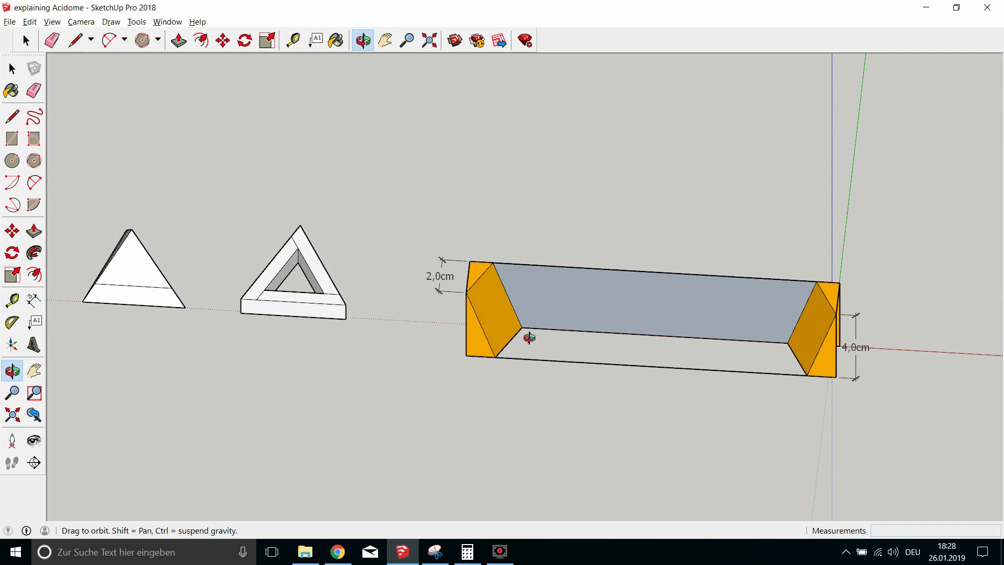
pyautogui.hotkey('alt', 'Tab')
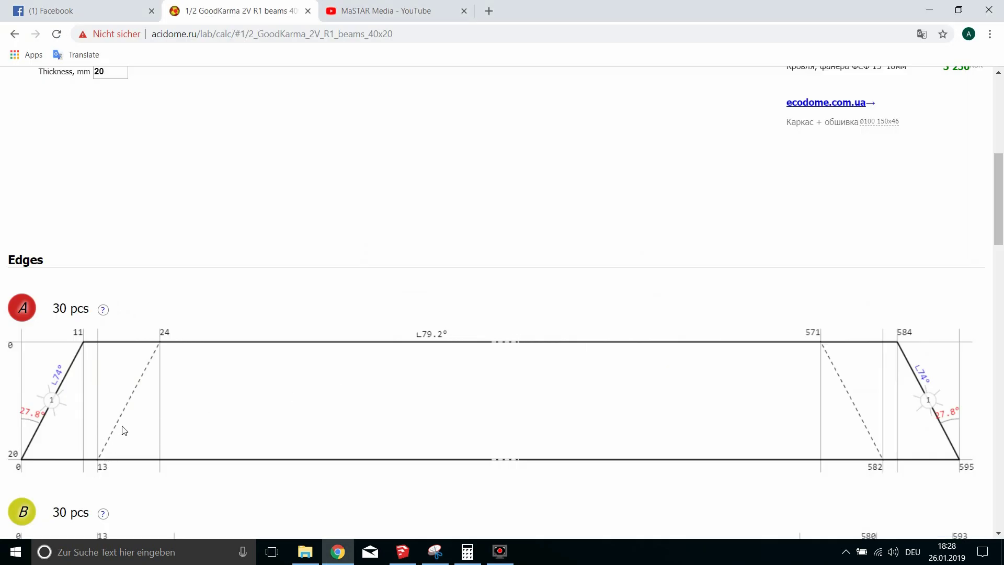
pyautogui.hotkey('alt', 'Tab')
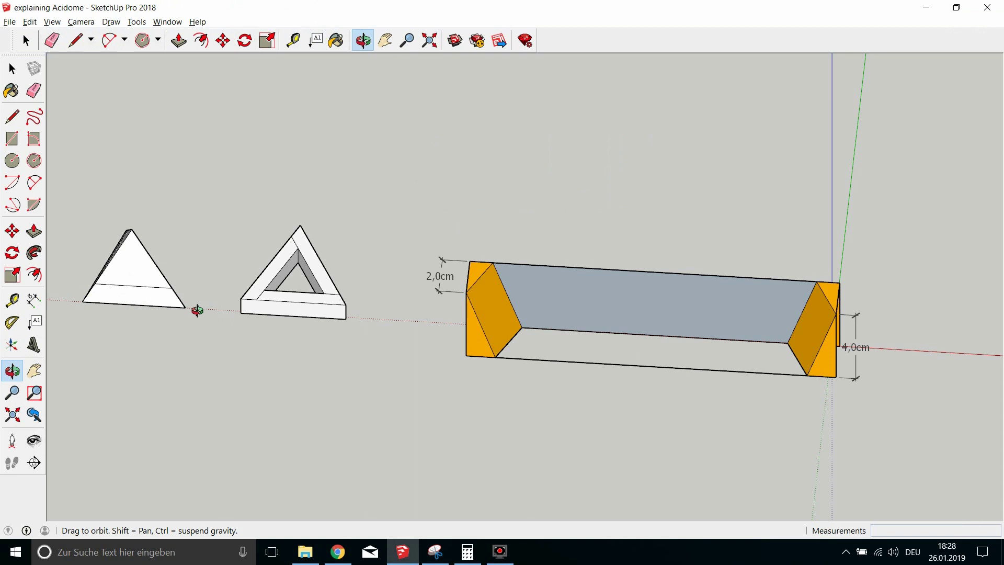
# Reset to the Camera > Standard Views > Top view and compare with the Acidome diagram
pyautogui.click(81, 21)
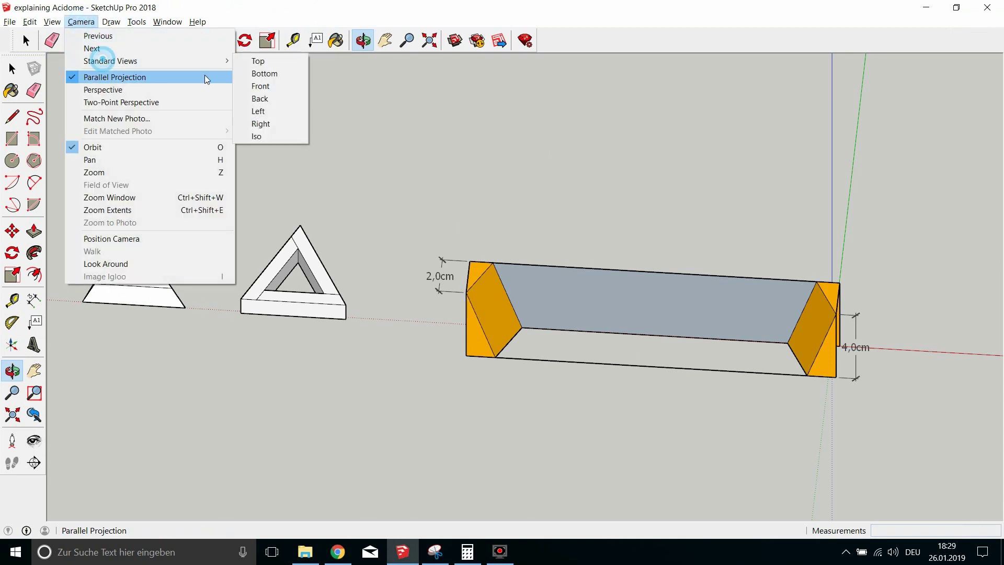
pyautogui.click(259, 62)
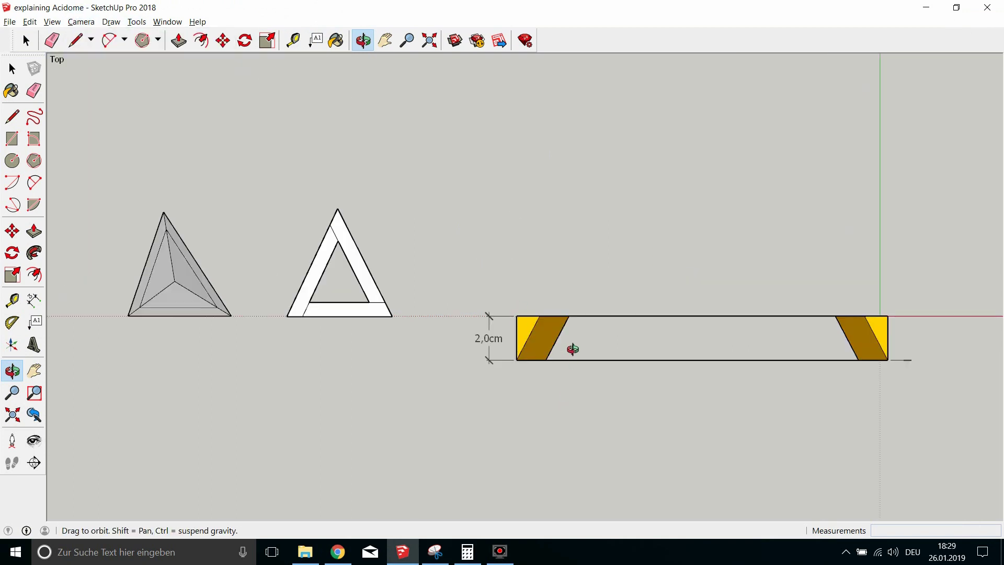
pyautogui.hotkey('alt', 'Tab')
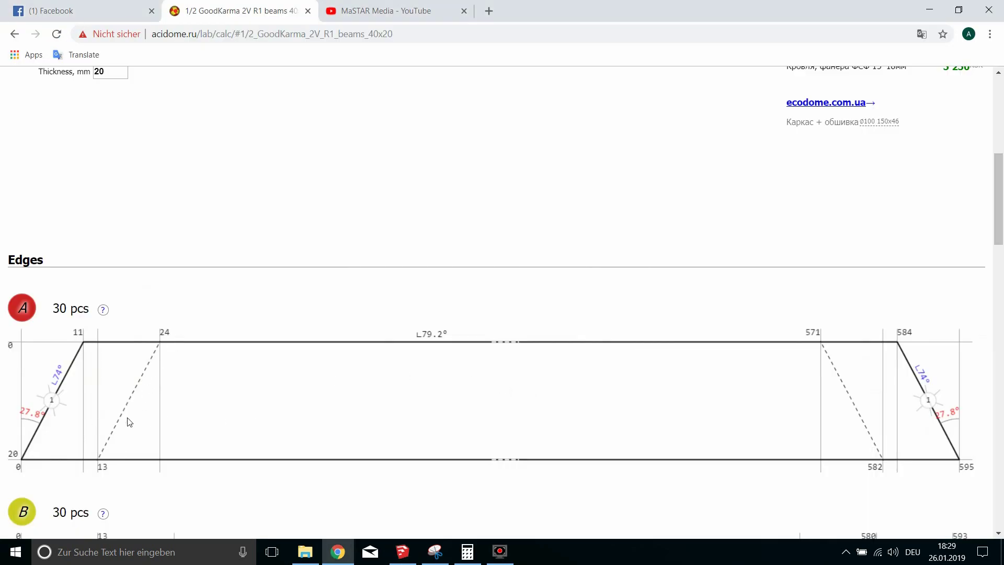
pyautogui.hotkey('alt', 'Tab')
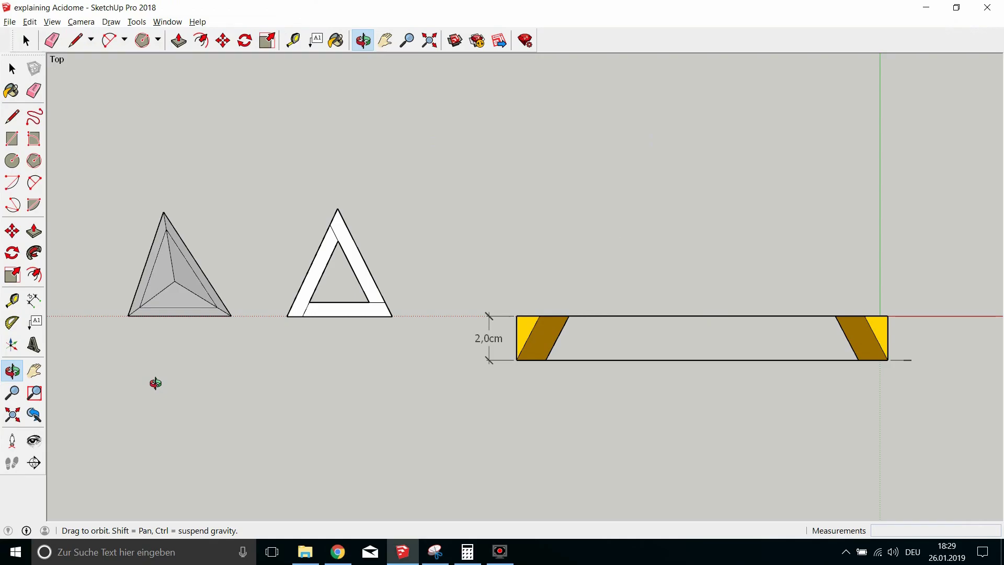
# Tilt the view back into 3D so the beveled ends and 4,0 cm width show
pyautogui.moveTo(516, 417); pyautogui.dragTo(505, 215)
pyautogui.moveTo(607, 514); pyautogui.dragTo(623, 469)
pyautogui.rightClick(599, 407)
pyautogui.click(561, 395)
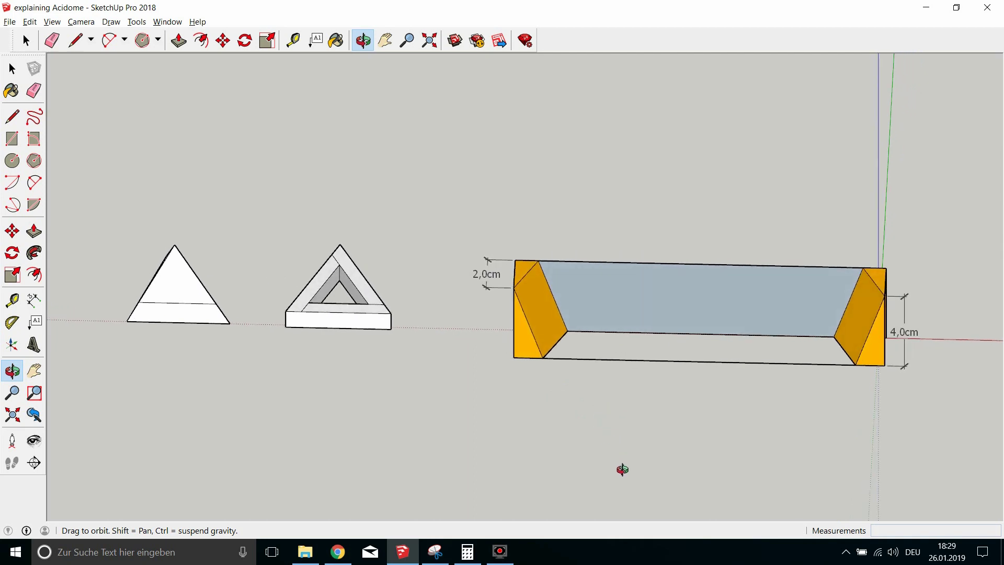
# Place a Protractor guide along the right bevel (about 16°), then open Calculator for 90 − 16 = 74
pyautogui.click(12, 322)
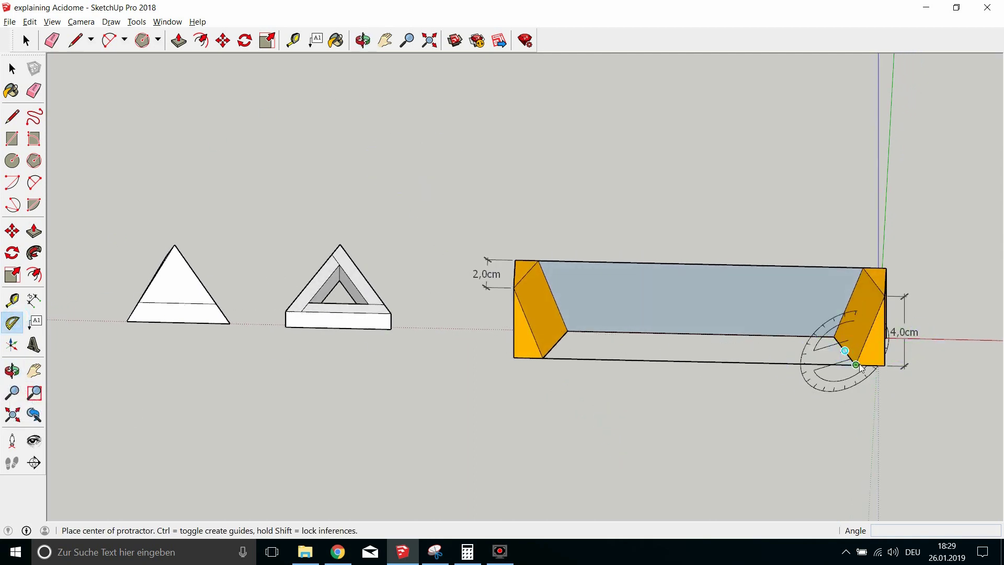
pyautogui.click(856, 364)
pyautogui.click(874, 282)
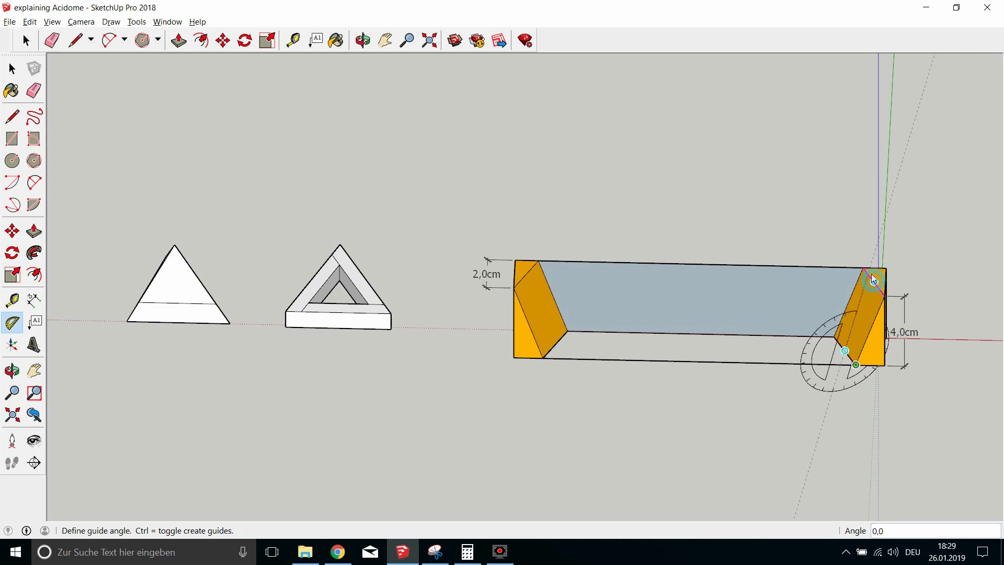
pyautogui.click(849, 210)
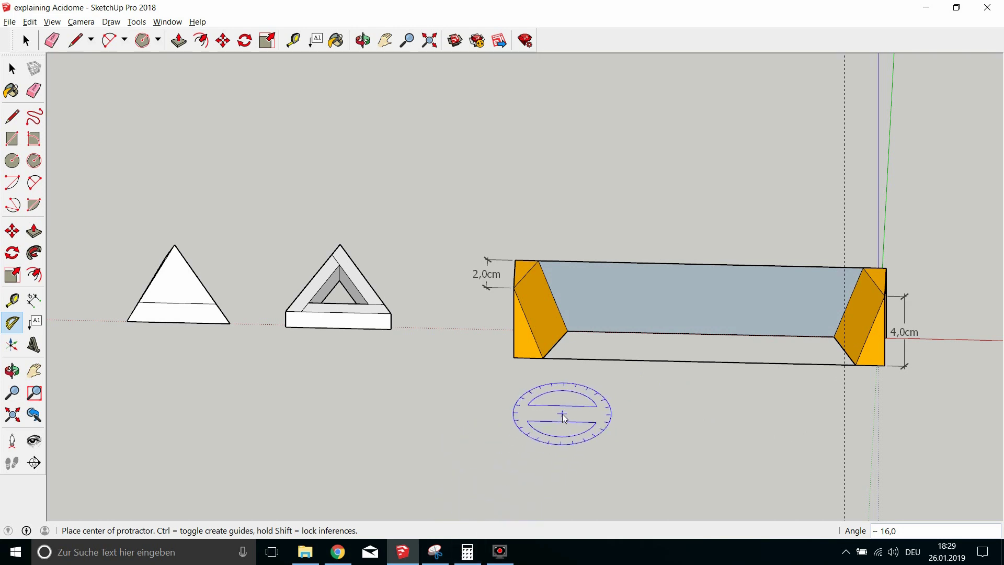
pyautogui.click(468, 552)
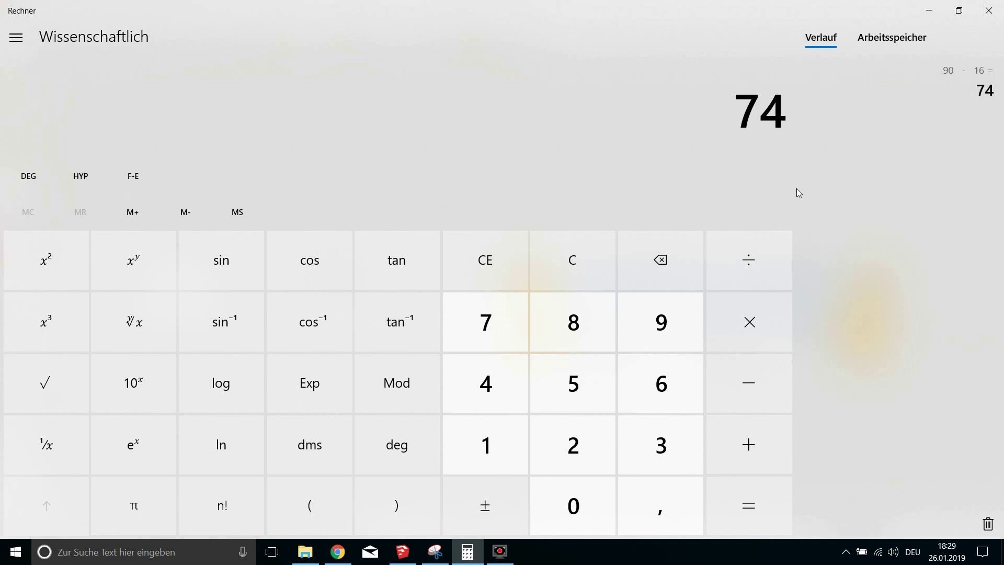
# Minimize Calculator showing 74 and return to the SketchUp strut model
pyautogui.click(929, 10)
pyautogui.hotkey('alt', 'Tab')
pyautogui.hotkey('alt', 'Tab')
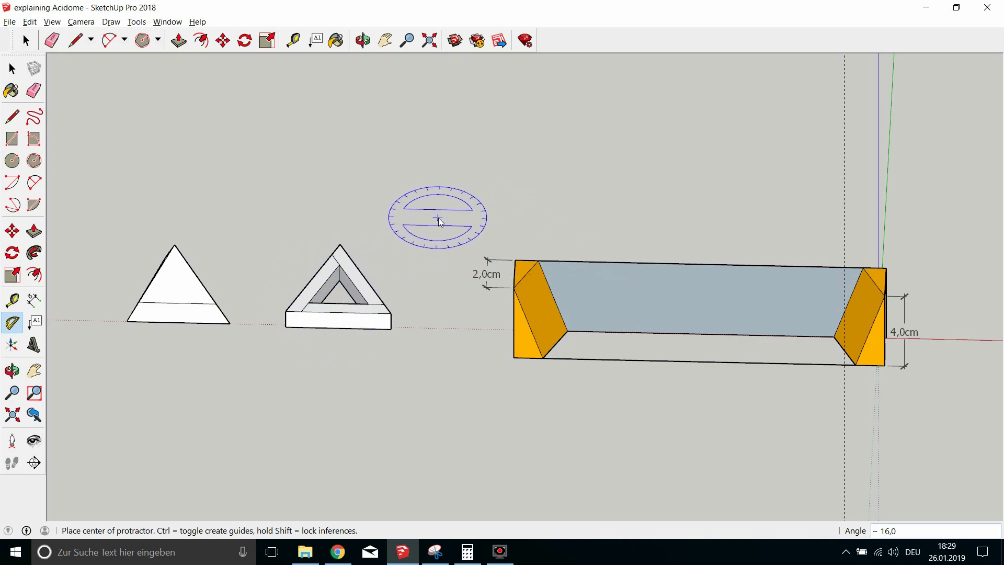
# Check the calculator's 74 result once more and return to the SketchUp model
pyautogui.hotkey('alt', 'Tab')
pyautogui.hotkey('alt', 'Tab')
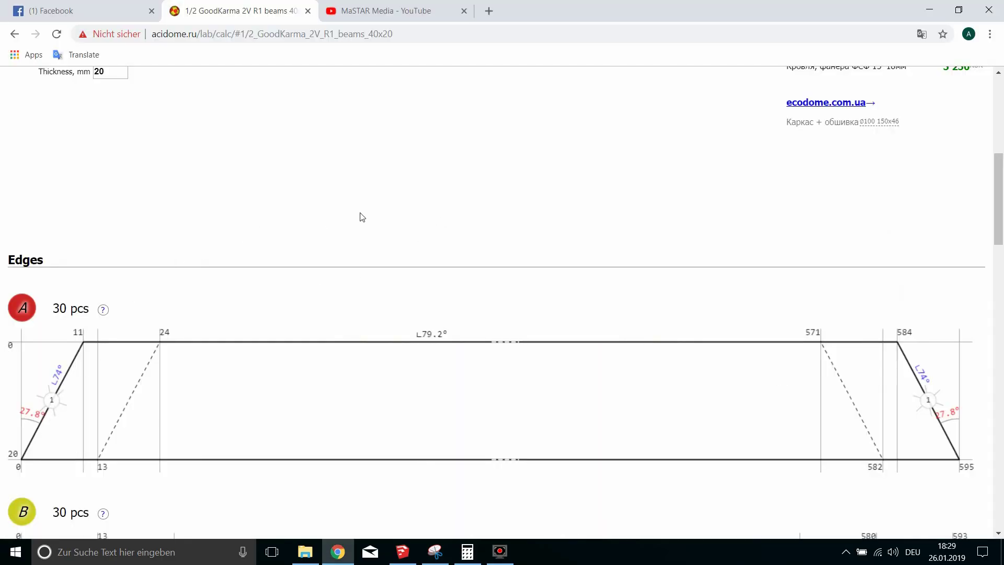
pyautogui.hotkey('alt', 'Tab')
pyautogui.hotkey('alt', 'Tab')
pyautogui.press('Tab')
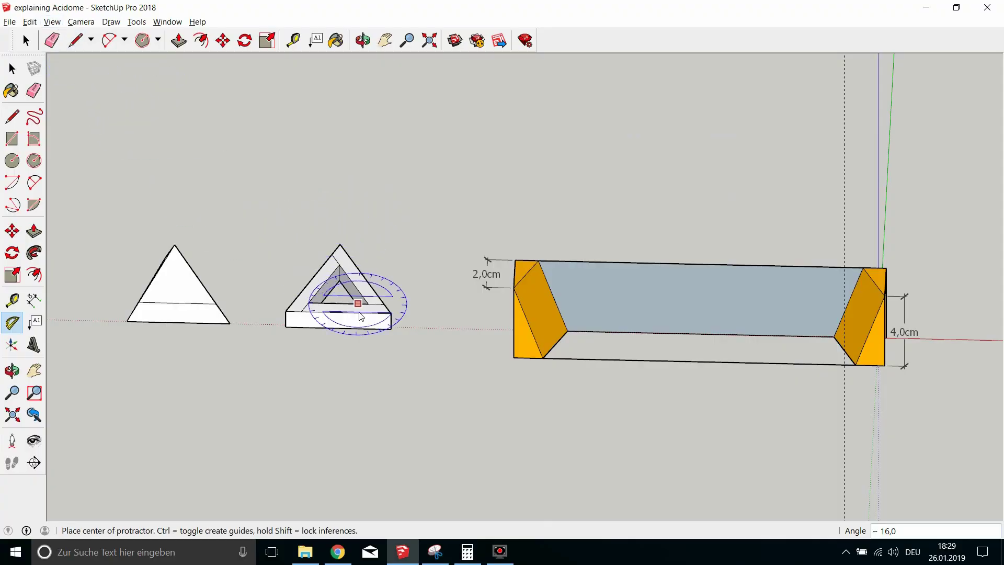
# Switch the camera to Perspective and orbit slightly around the pyramid, triangle frame and strut
pyautogui.click(52, 21)
pyautogui.moveTo(81, 21)
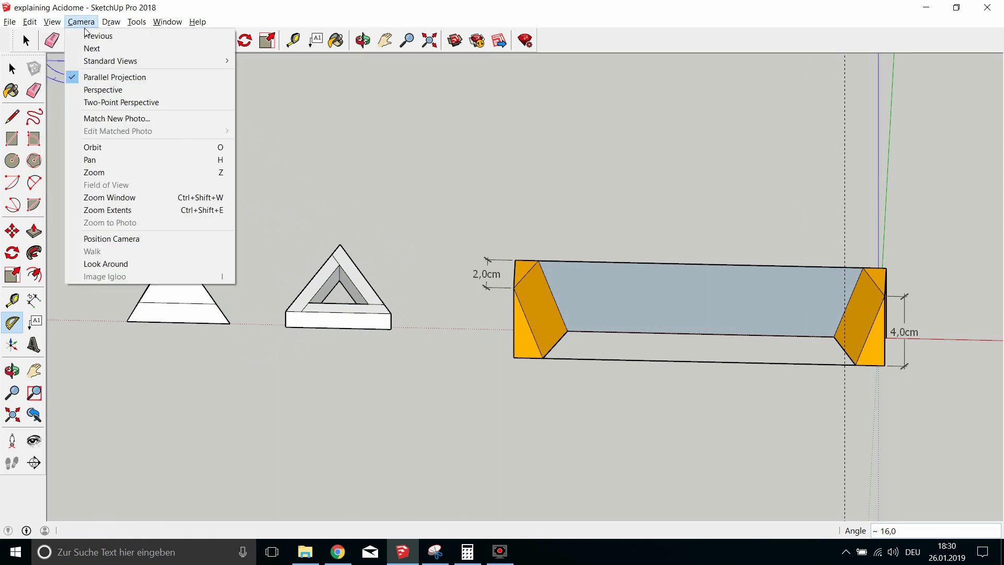
pyautogui.click(106, 89)
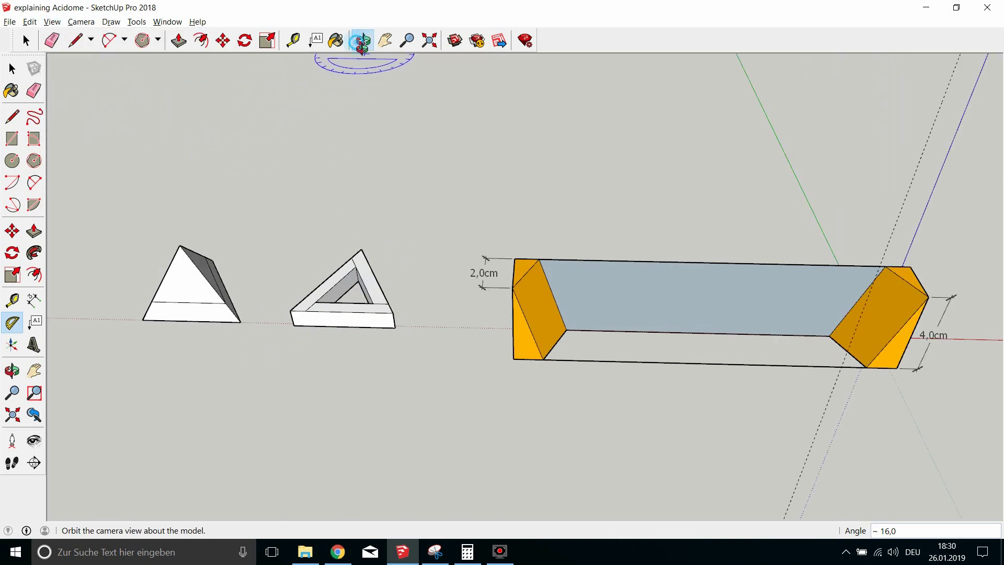
pyautogui.click(362, 42)
pyautogui.moveTo(292, 238); pyautogui.dragTo(281, 192)
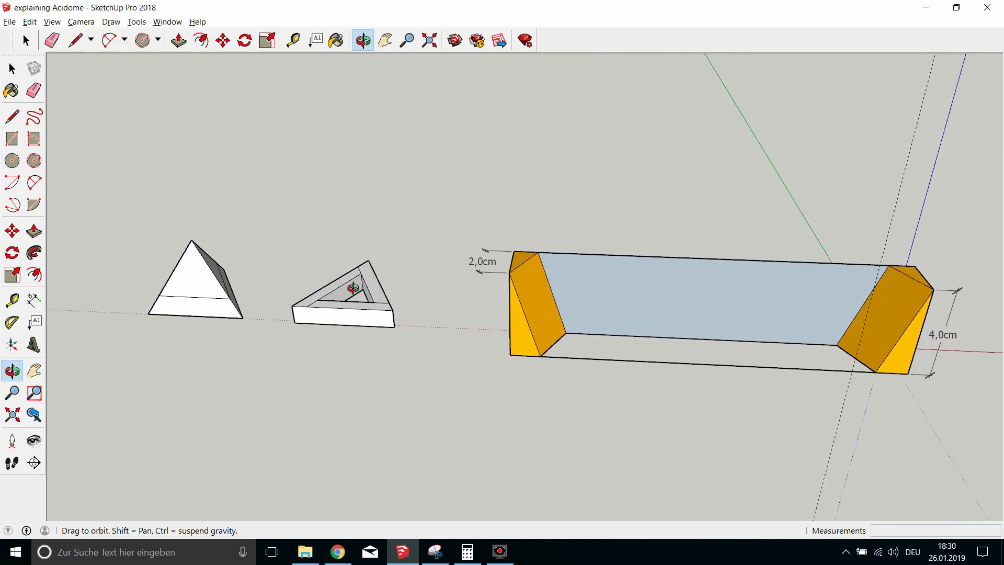
pyautogui.moveTo(341, 339); pyautogui.dragTo(340, 372)
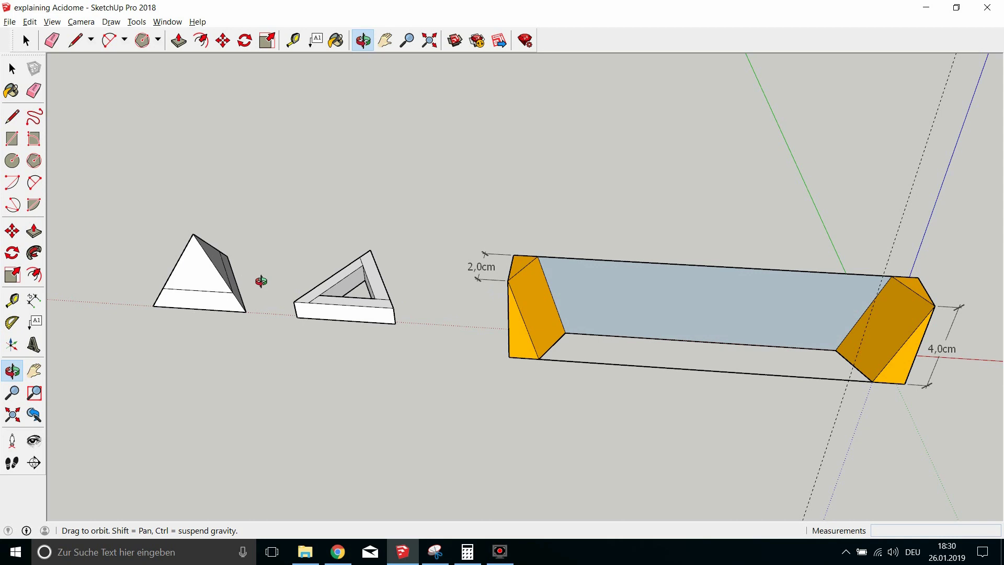
# Erase the left pyramid's apex edges and offset the flattened triangle's top face inward
pyautogui.click(52, 40)
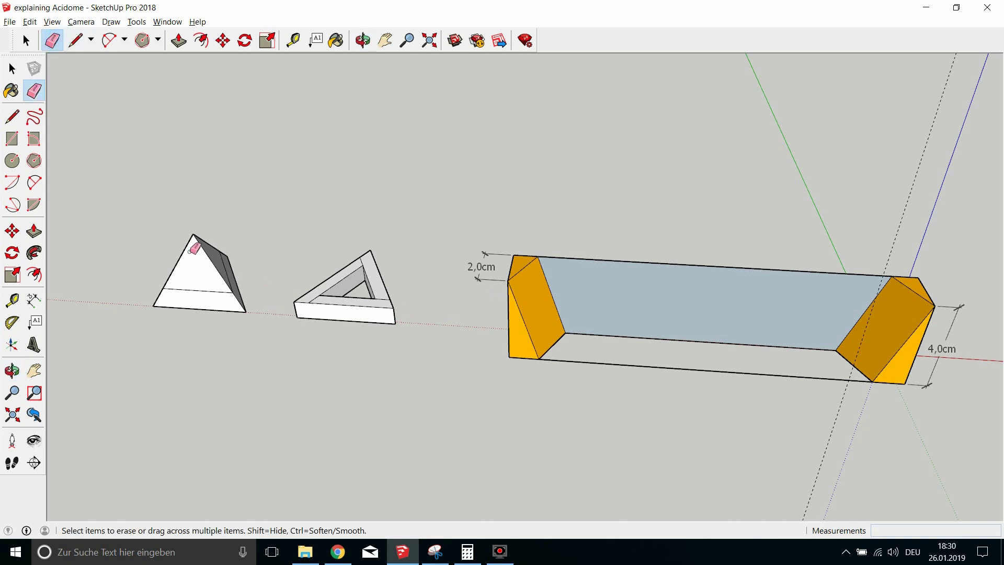
pyautogui.click(192, 242)
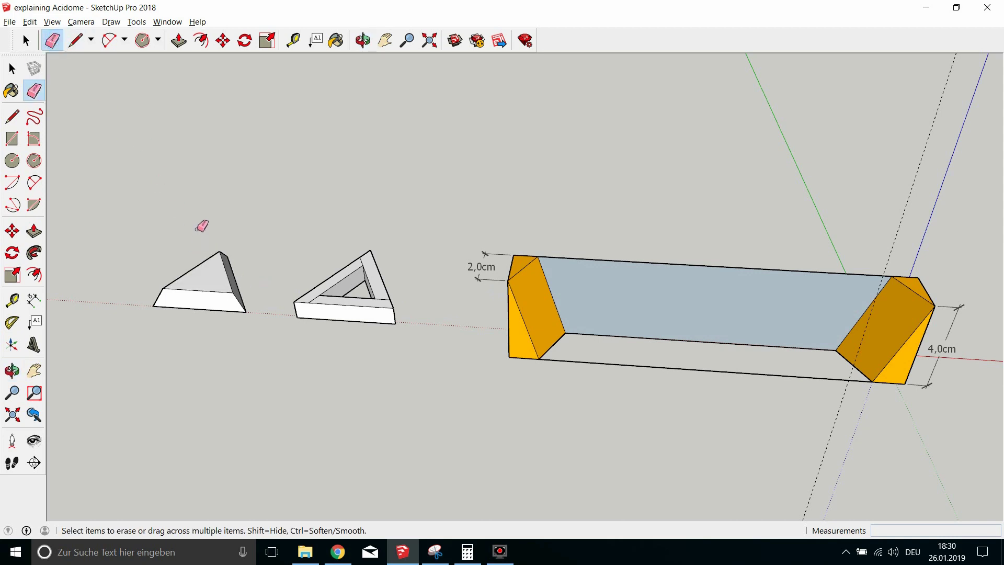
pyautogui.click(196, 45)
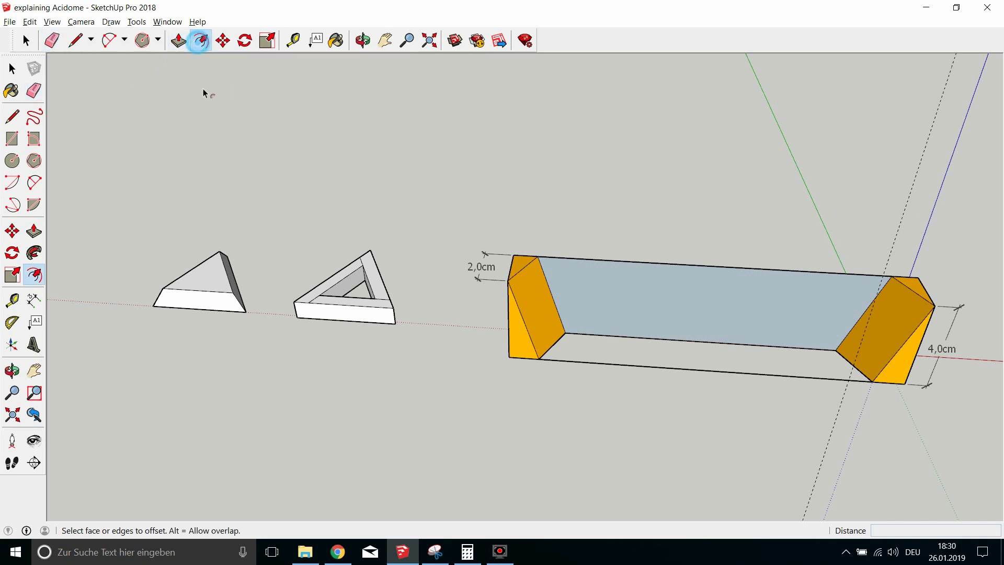
pyautogui.click(201, 274)
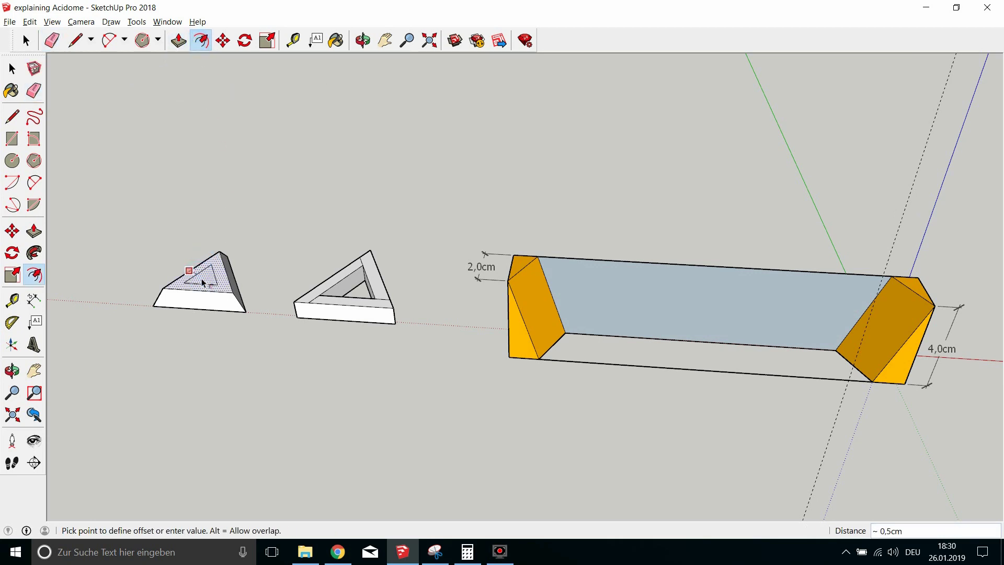
pyautogui.rightClick(206, 265)
pyautogui.press('Escape')
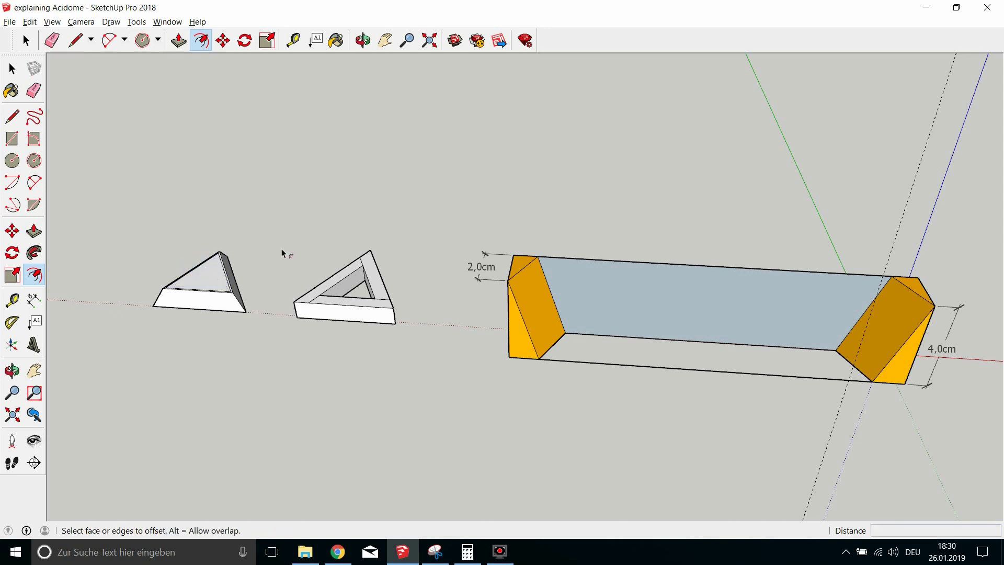
pyautogui.click(200, 272)
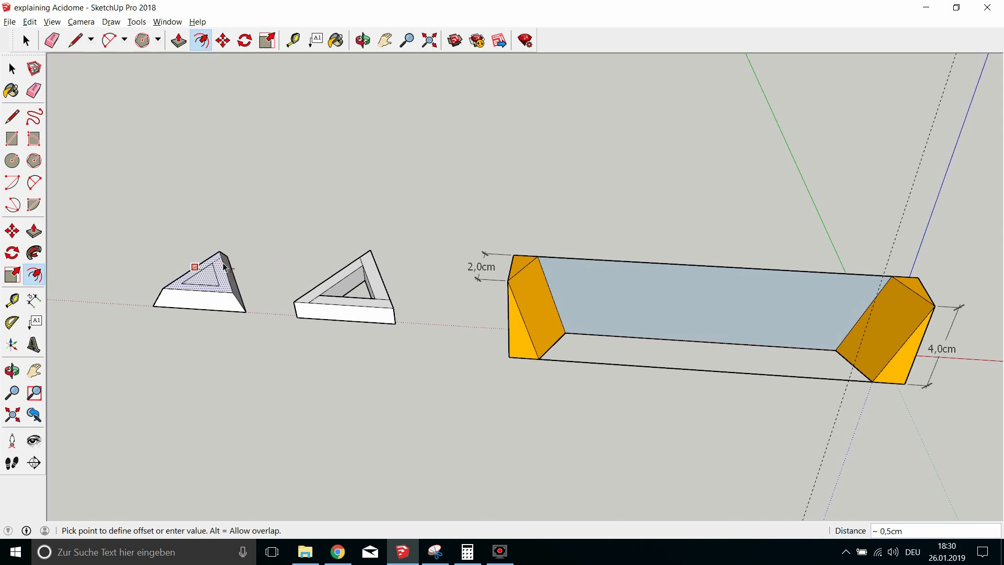
pyautogui.click(225, 266)
# Push/Pull the inset inner triangle face down to recess it
pyautogui.click(178, 40)
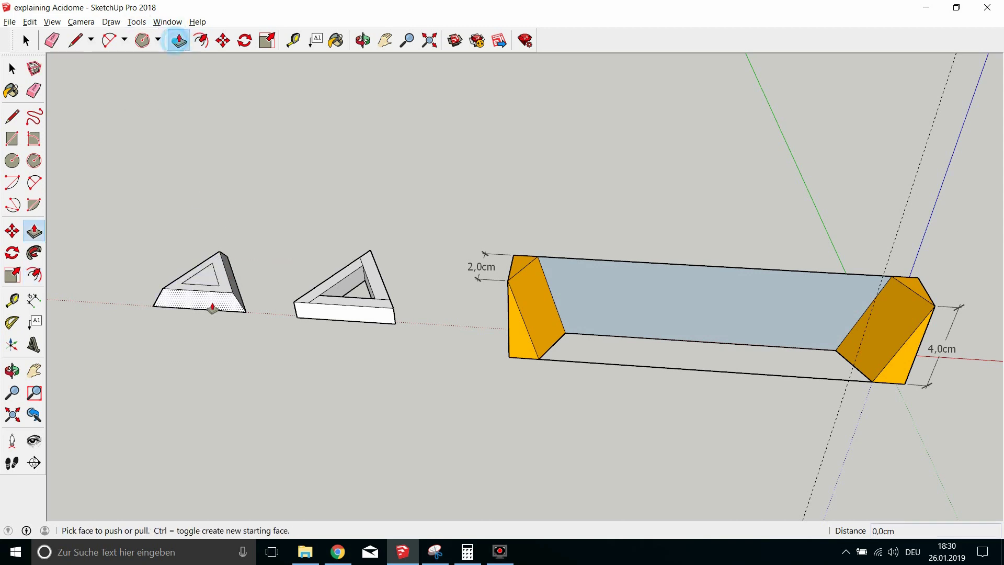
pyautogui.click(210, 283)
pyautogui.click(224, 309)
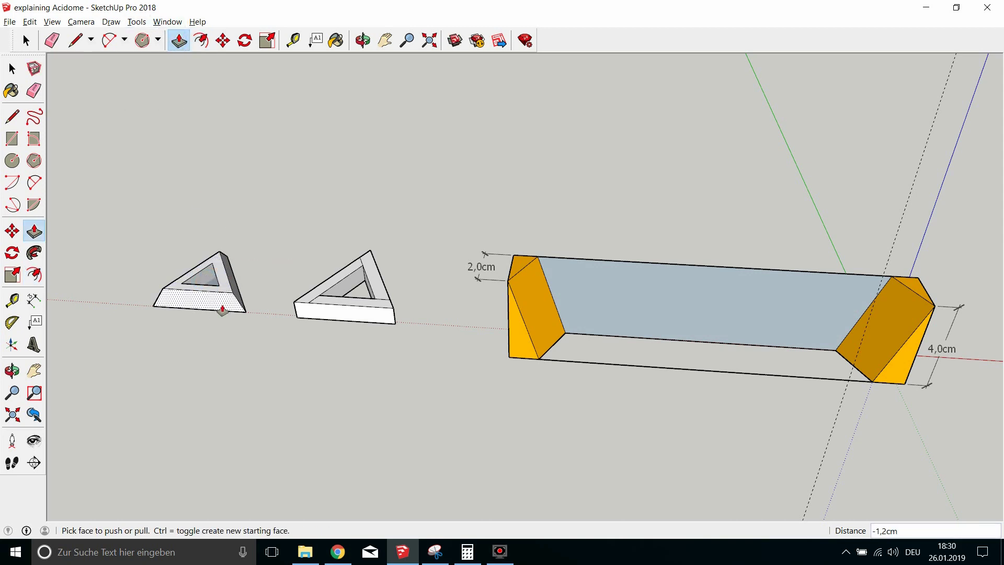
pyautogui.click(25, 41)
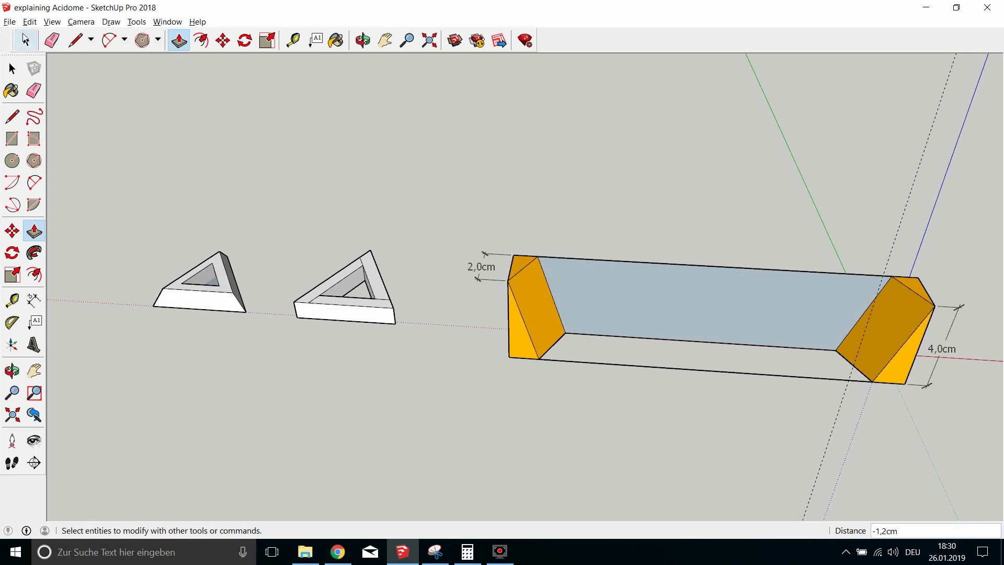
pyautogui.click(214, 281)
pyautogui.press('Escape')
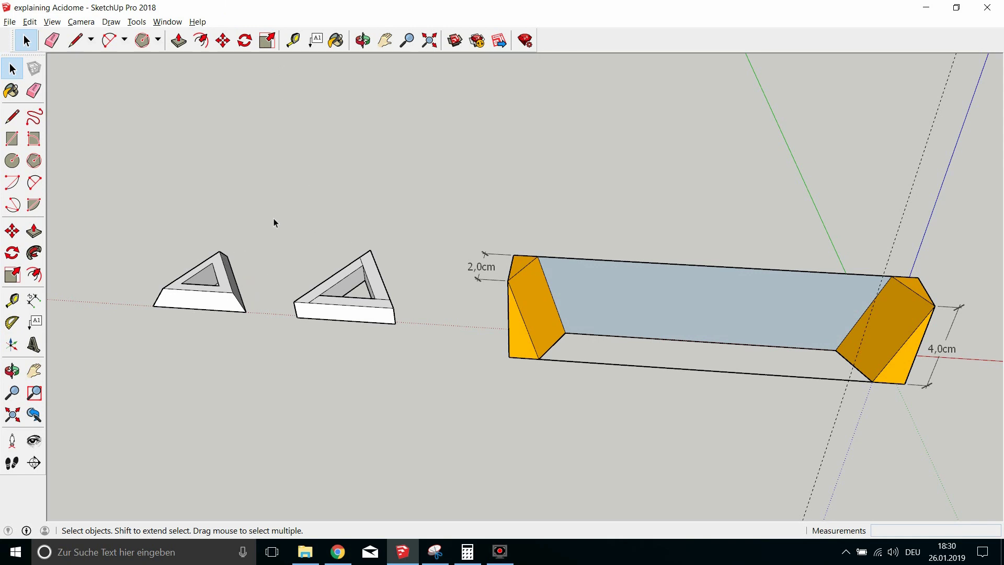
# Draw three short edges across the corners of the left triangle
pyautogui.click(75, 40)
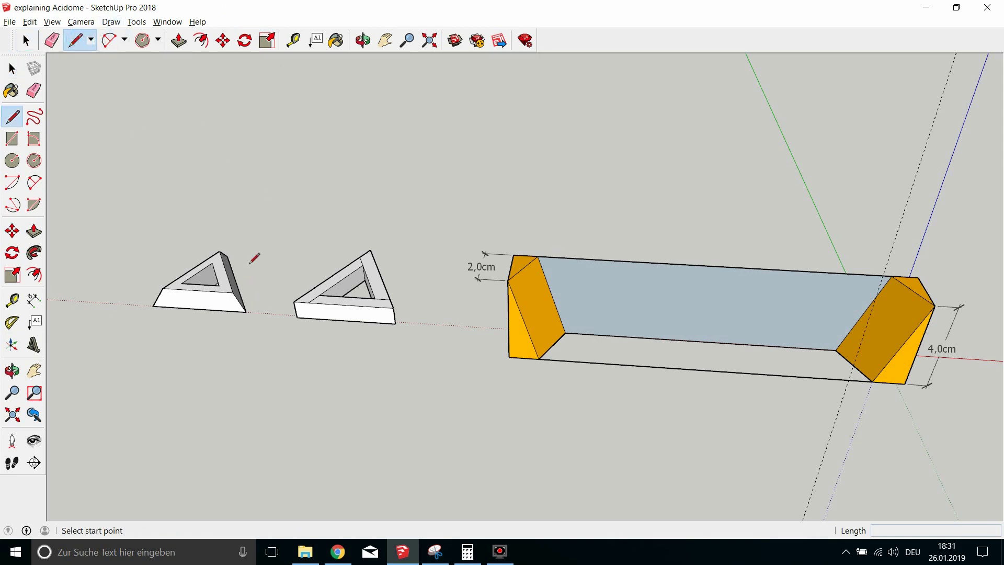
pyautogui.click(213, 263)
pyautogui.click(220, 253)
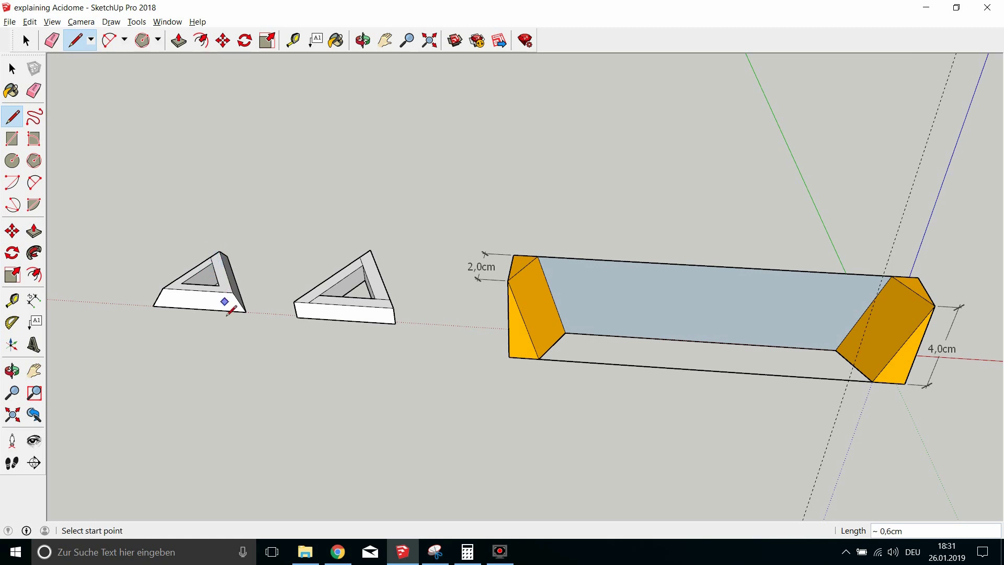
pyautogui.click(220, 285)
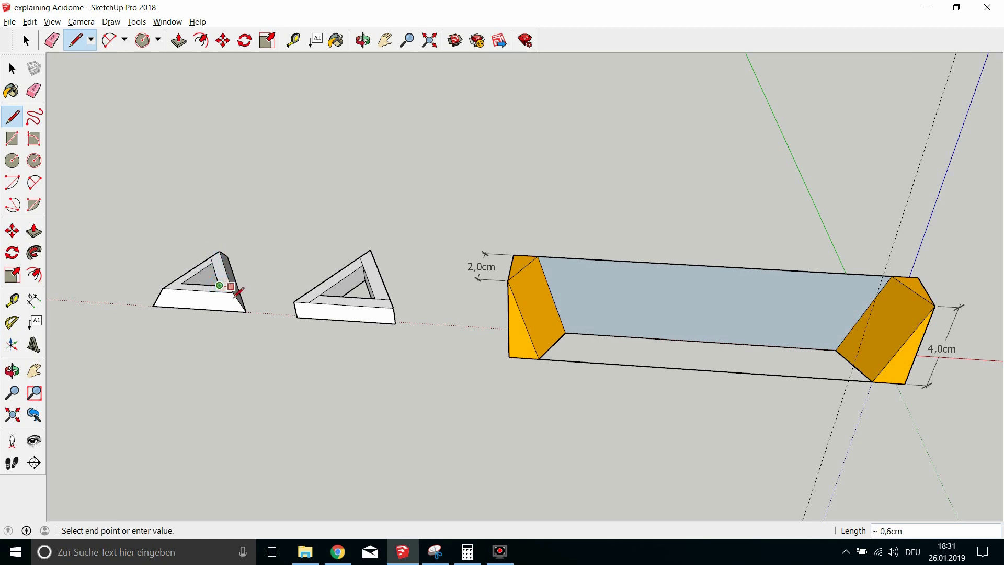
pyautogui.click(231, 286)
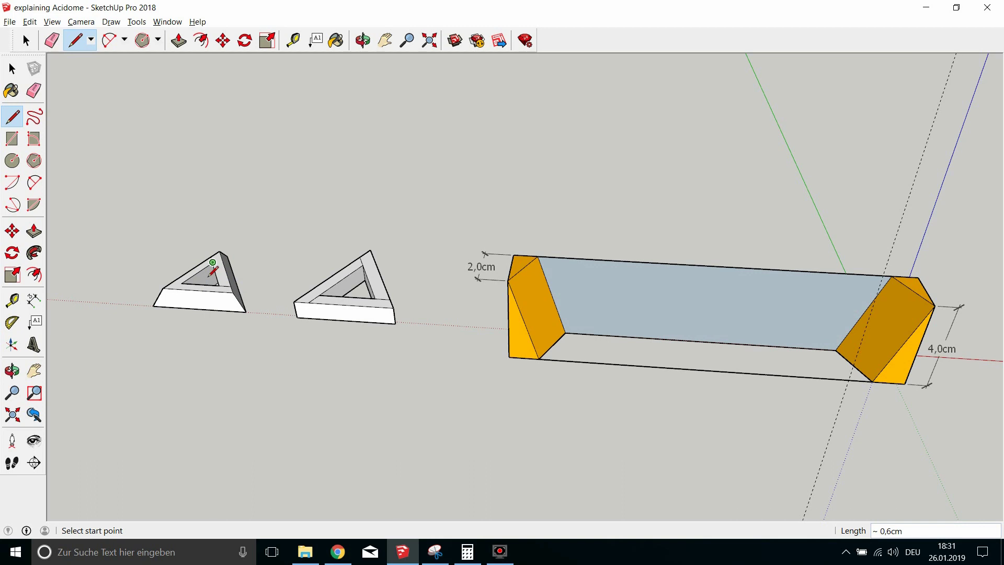
pyautogui.click(177, 288)
pyautogui.click(167, 287)
# Orbit to show the triangles upright and return to the Select tool
pyautogui.click(363, 40)
pyautogui.moveTo(480, 193); pyautogui.dragTo(532, 328)
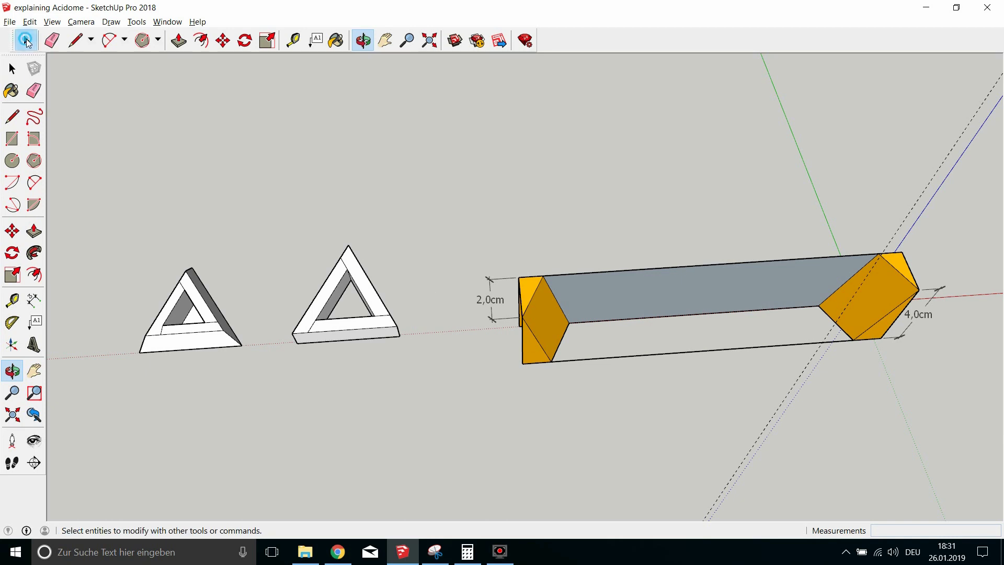
pyautogui.click(12, 68)
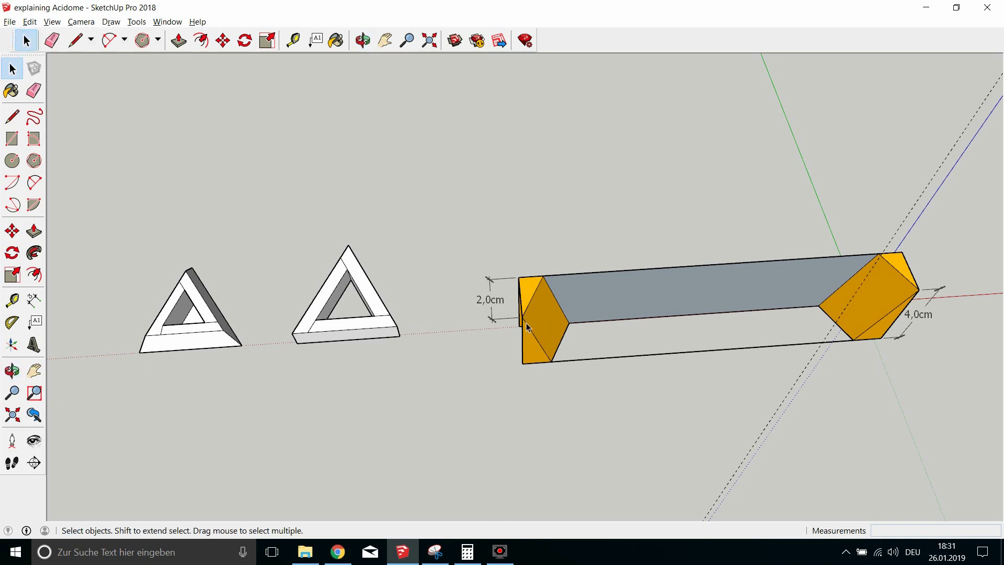
pyautogui.rightClick(543, 279)
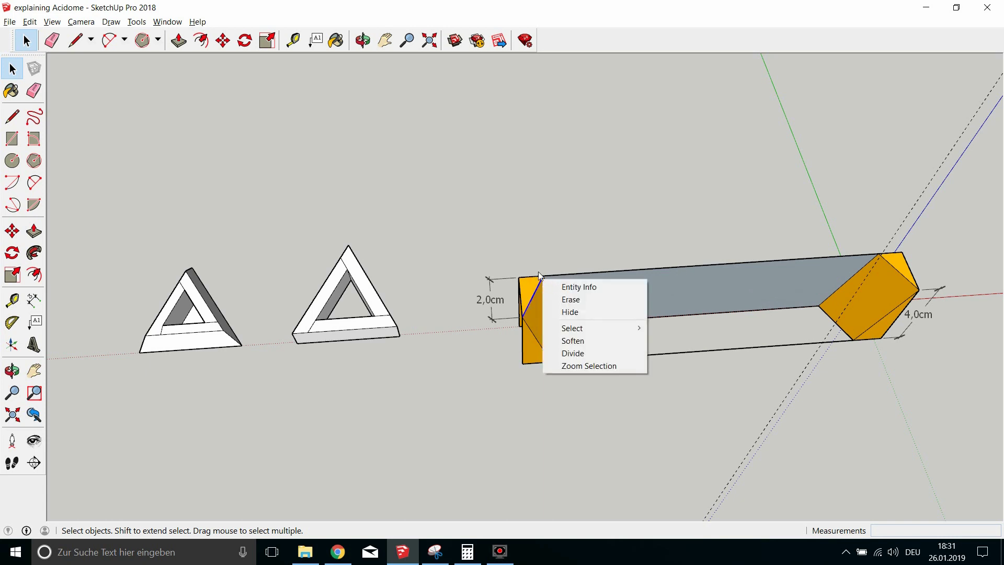
pyautogui.click(522, 236)
pyautogui.hotkey('alt', 'Tab')
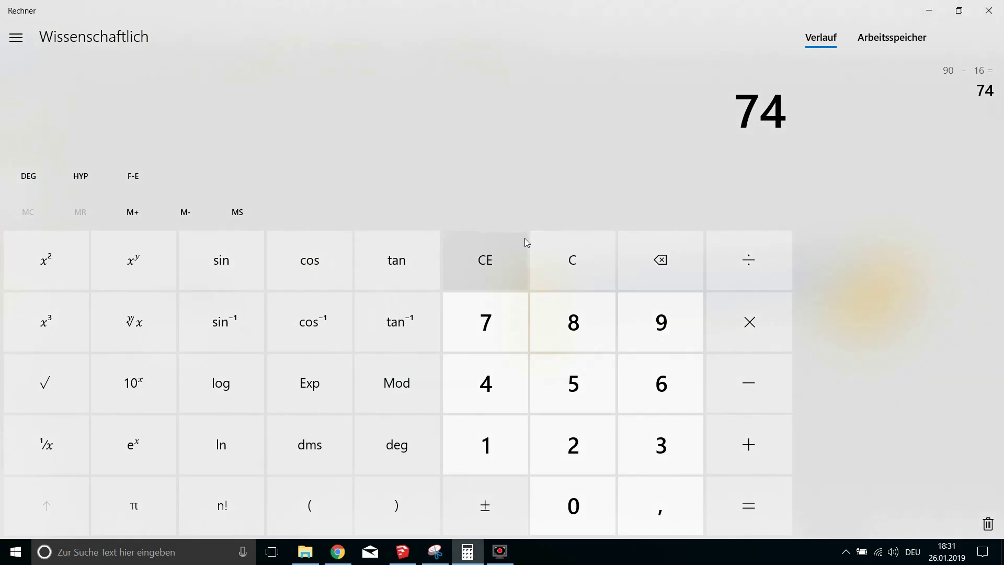
pyautogui.hotkey('alt', 'Tab')
pyautogui.hotkey('alt', 'Tab')
pyautogui.press('Tab')
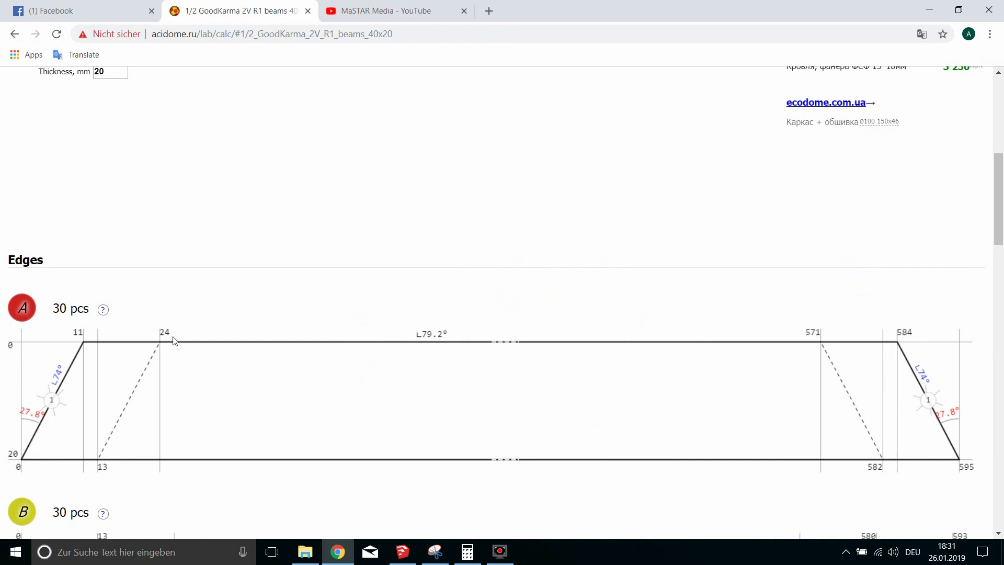
pyautogui.hotkey('alt', 'Tab')
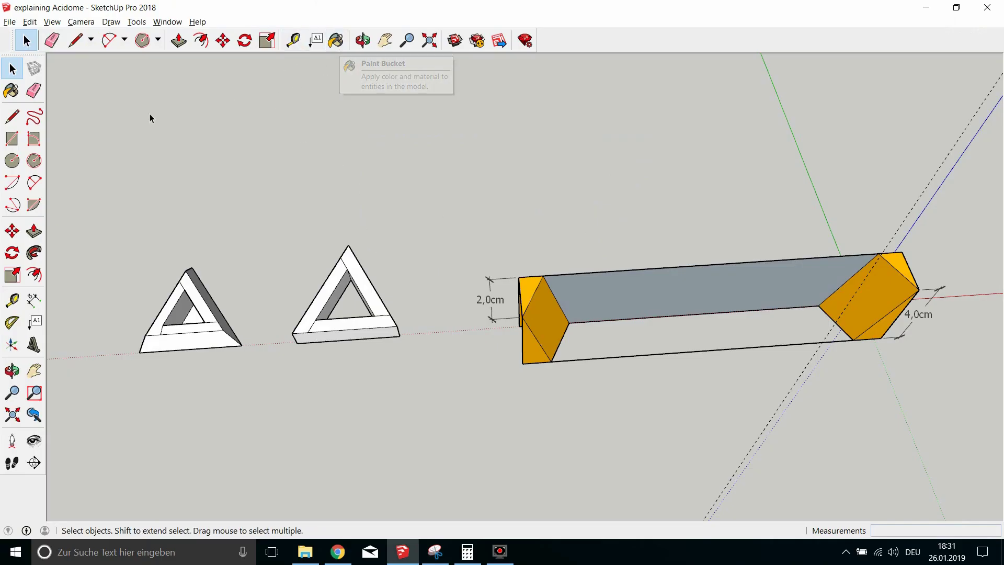
# Tape-measure the strut's bevel from its top-left corner, checking against the Acidome diagram
pyautogui.click(293, 41)
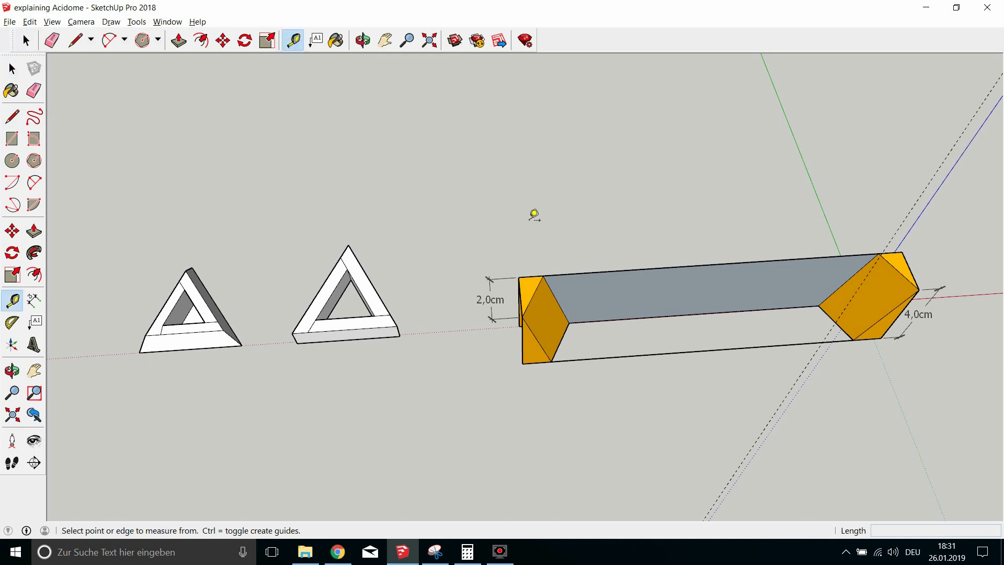
pyautogui.click(519, 277)
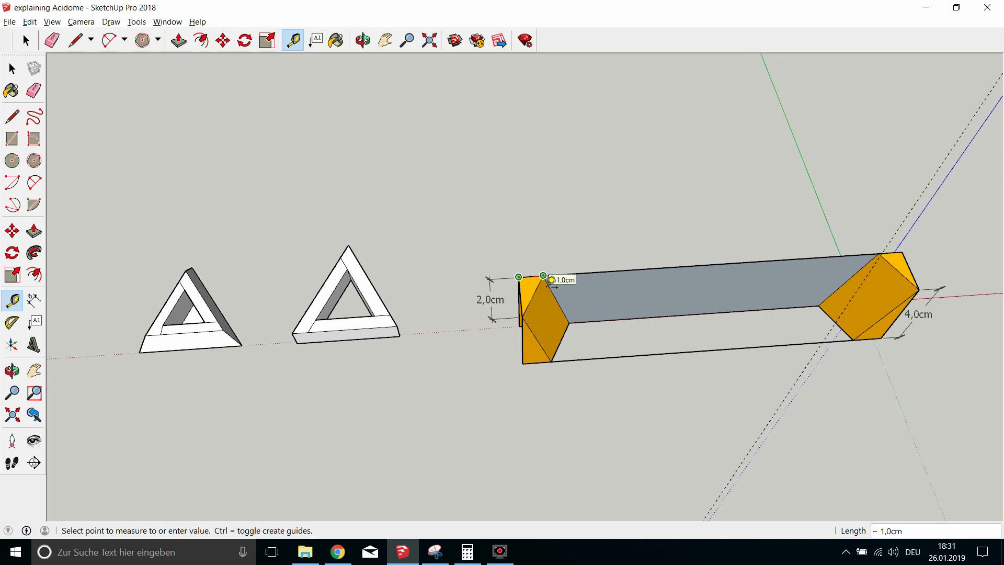
pyautogui.press('Escape')
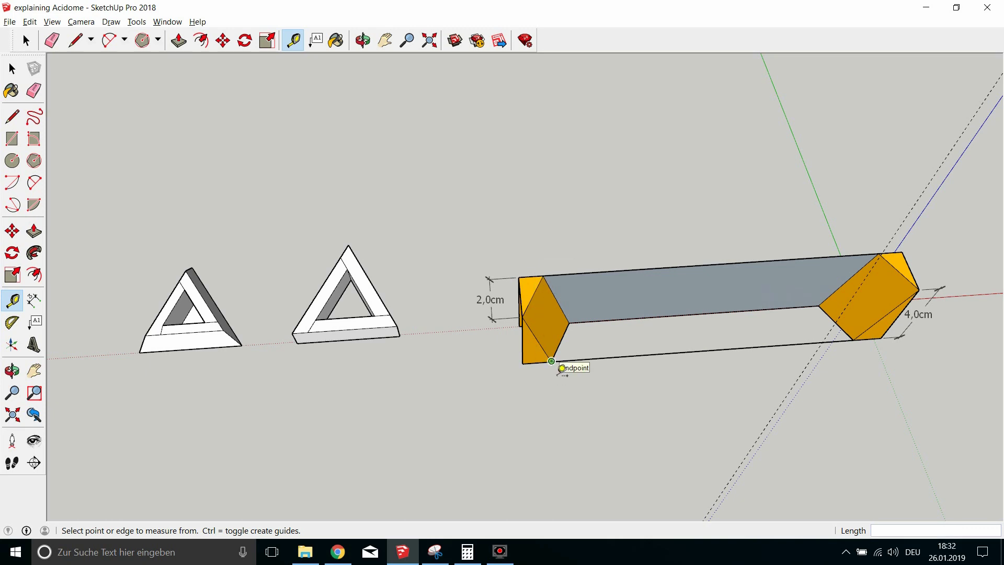
pyautogui.hotkey('alt', 'Tab')
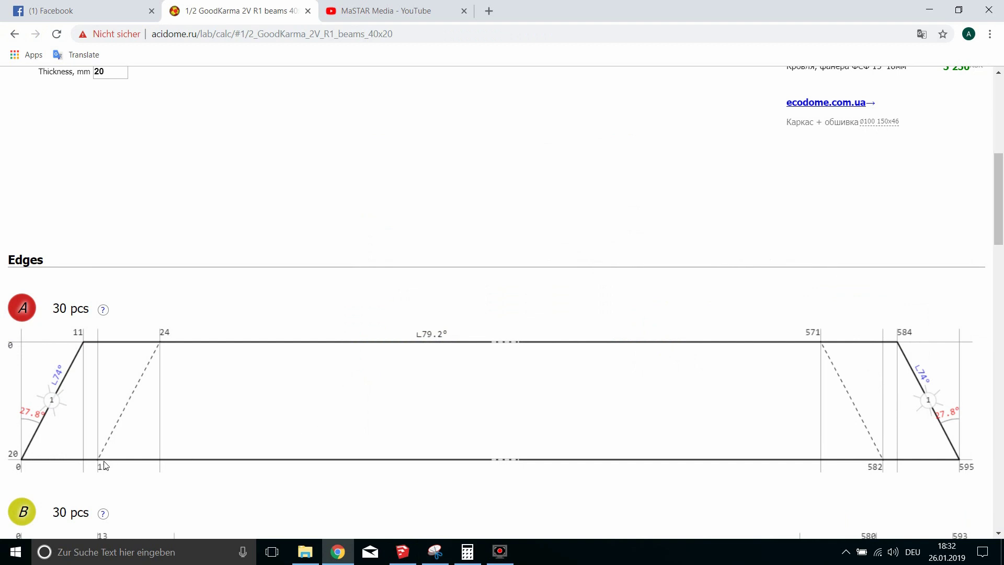
pyautogui.hotkey('alt', 'Tab')
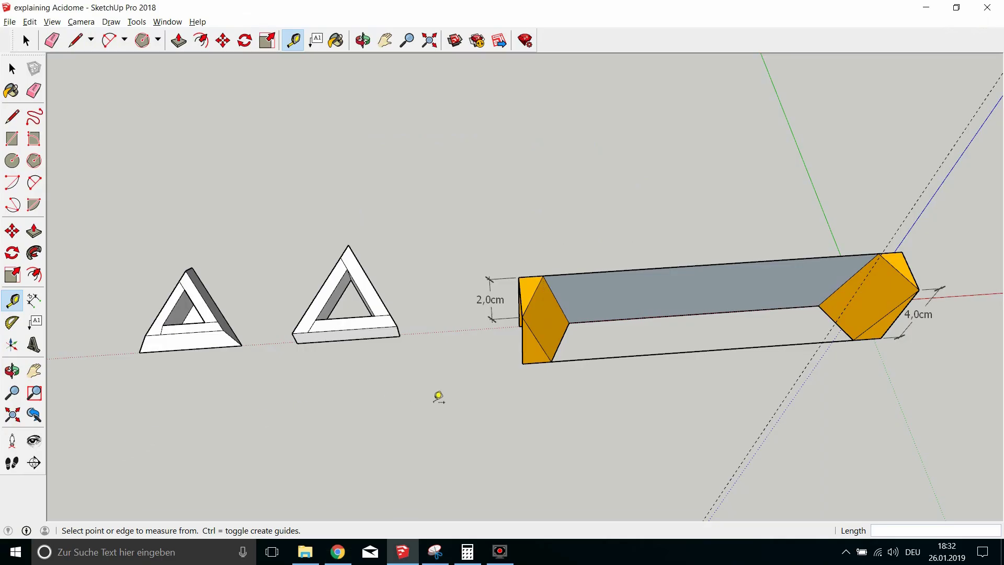
# Re-measure the bevel from the lower-left corner and left endpoint (~2,3 cm), then show the Acidome diagram
pyautogui.click(523, 363)
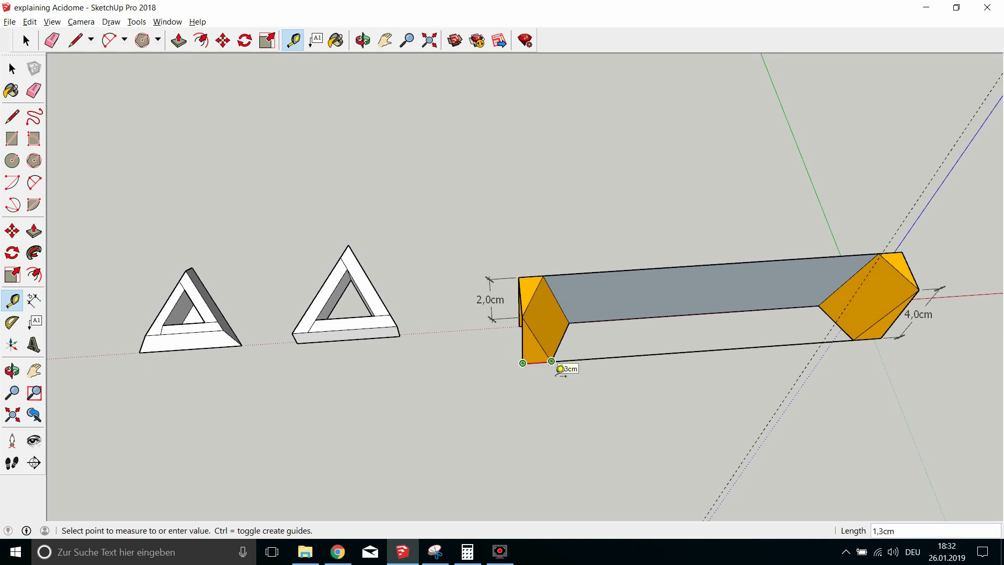
pyautogui.press('Escape')
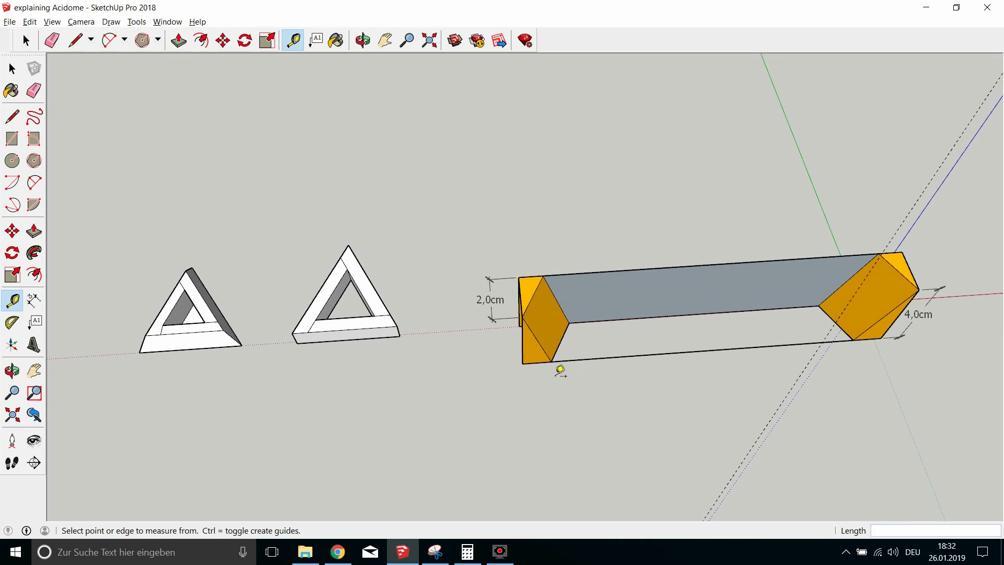
pyautogui.click(524, 333)
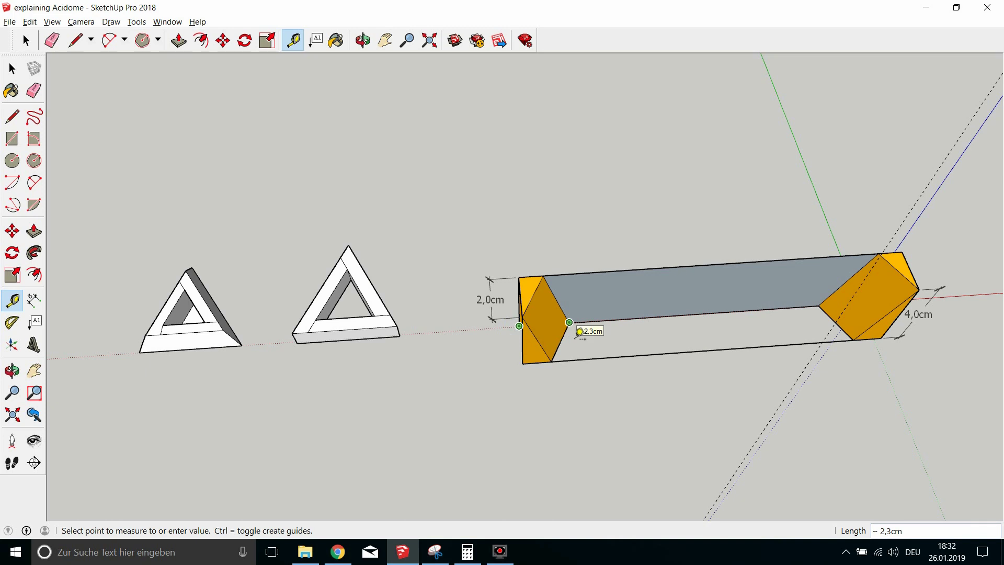
pyautogui.hotkey('alt', 'Tab')
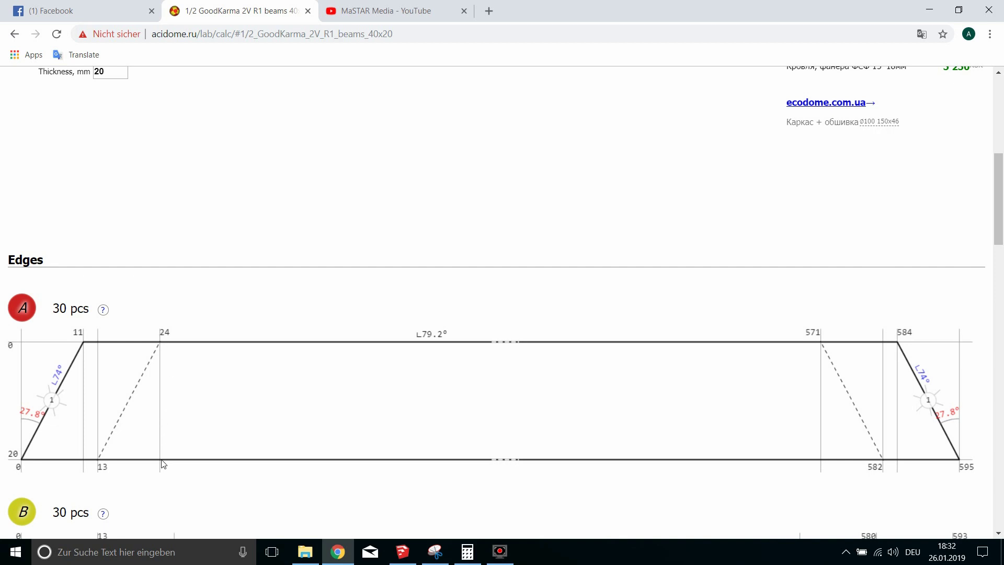
# Inspect strut A's end marks on the Acidome diagram, including the 595 mark
pyautogui.rightClick(978, 472)
pyautogui.click(938, 466)
pyautogui.rightClick(956, 461)
pyautogui.click(922, 420)
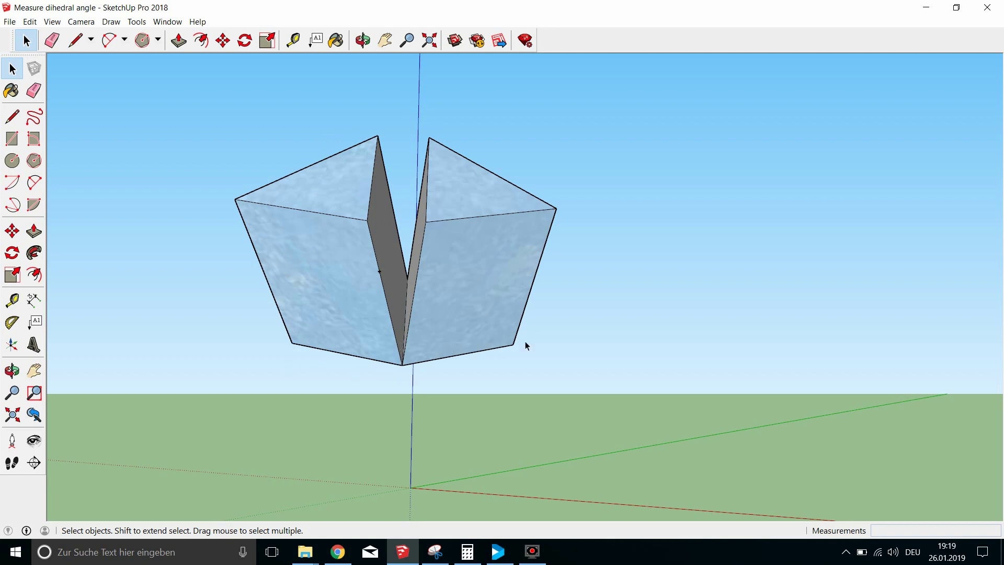
pyautogui.click(363, 40)
pyautogui.moveTo(412, 429); pyautogui.dragTo(514, 403)
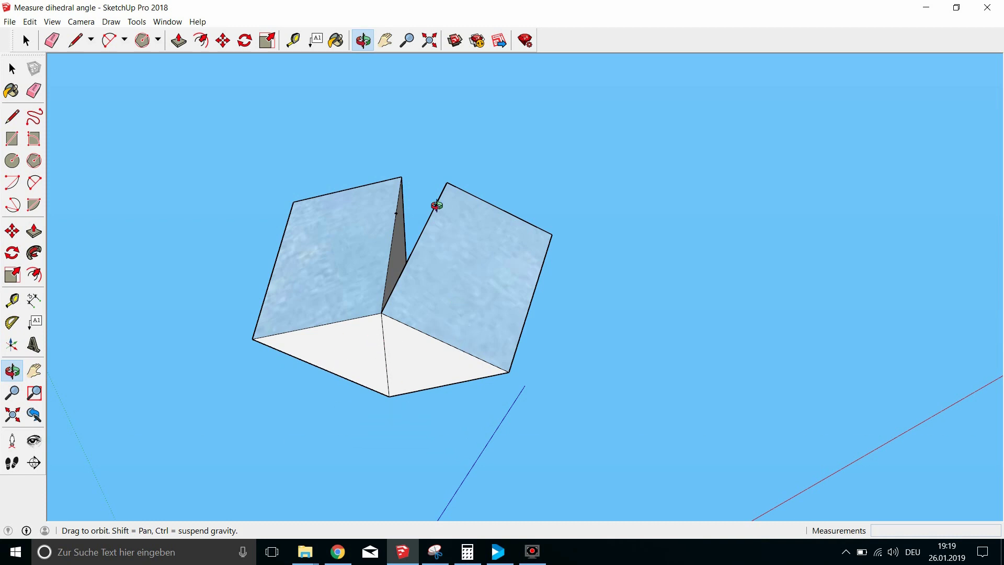
pyautogui.click(363, 40)
pyautogui.moveTo(329, 134); pyautogui.dragTo(416, 390)
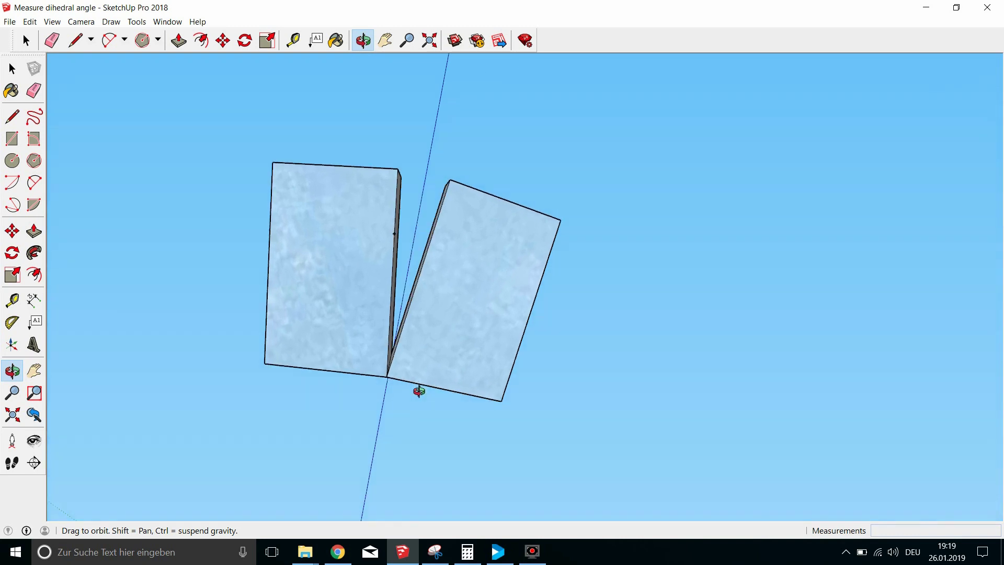
pyautogui.moveTo(291, 220); pyautogui.dragTo(343, 314)
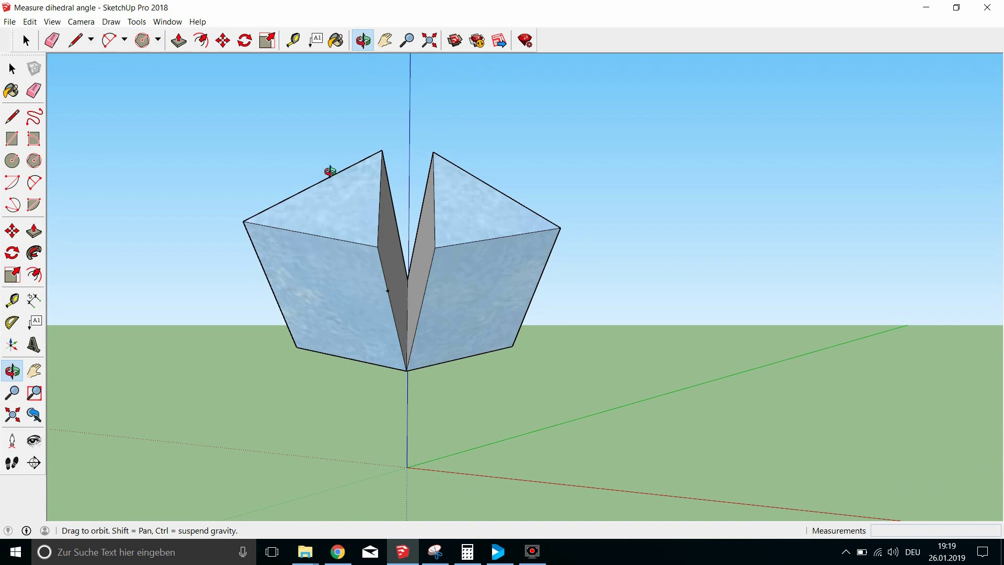
pyautogui.click(178, 40)
pyautogui.moveTo(357, 199); pyautogui.dragTo(415, 382)
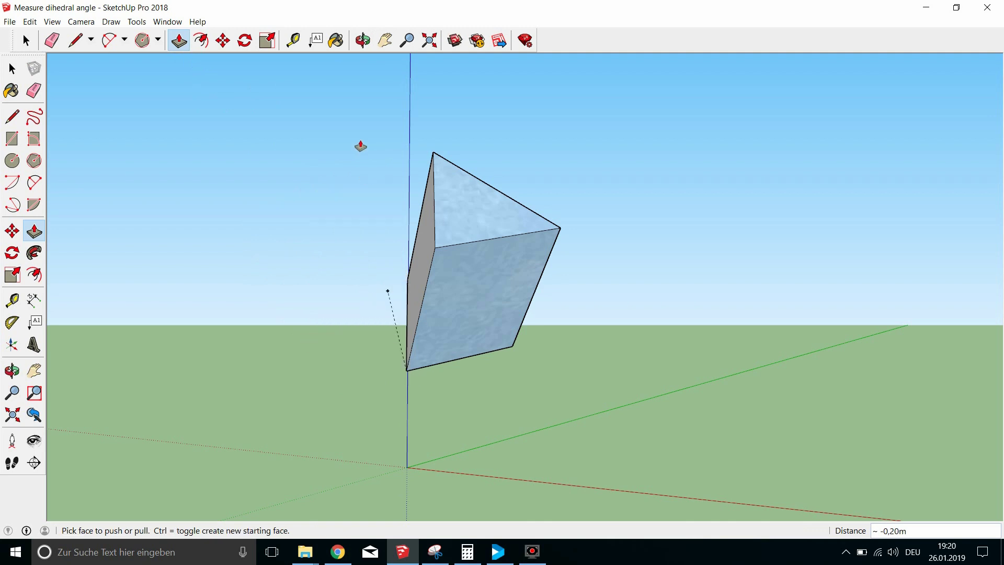
pyautogui.hotkey('ctrl', 'z')
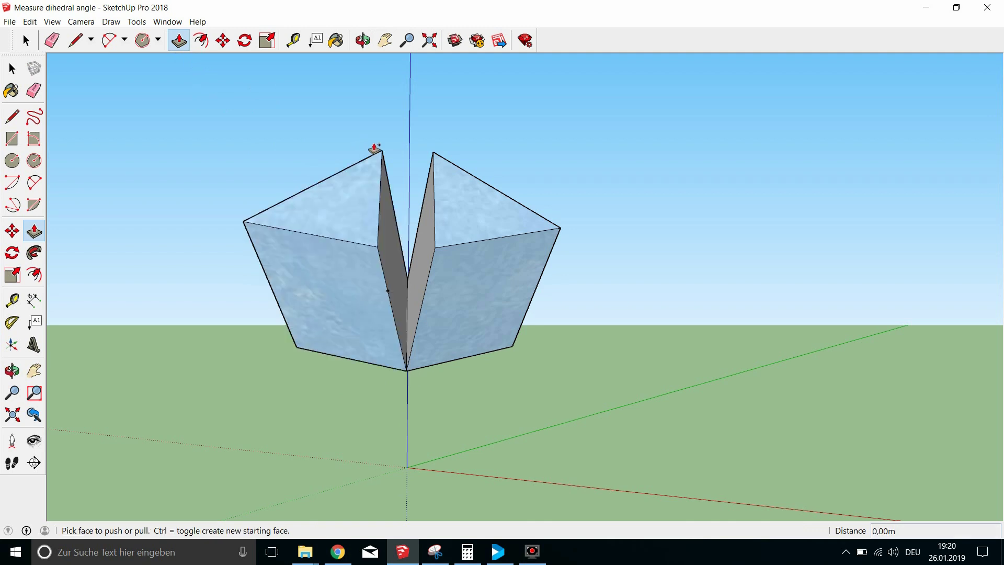
# Erase the upper and upright edges of both tilted blocks, leaving only the bottom pyramid faces
pyautogui.click(52, 40)
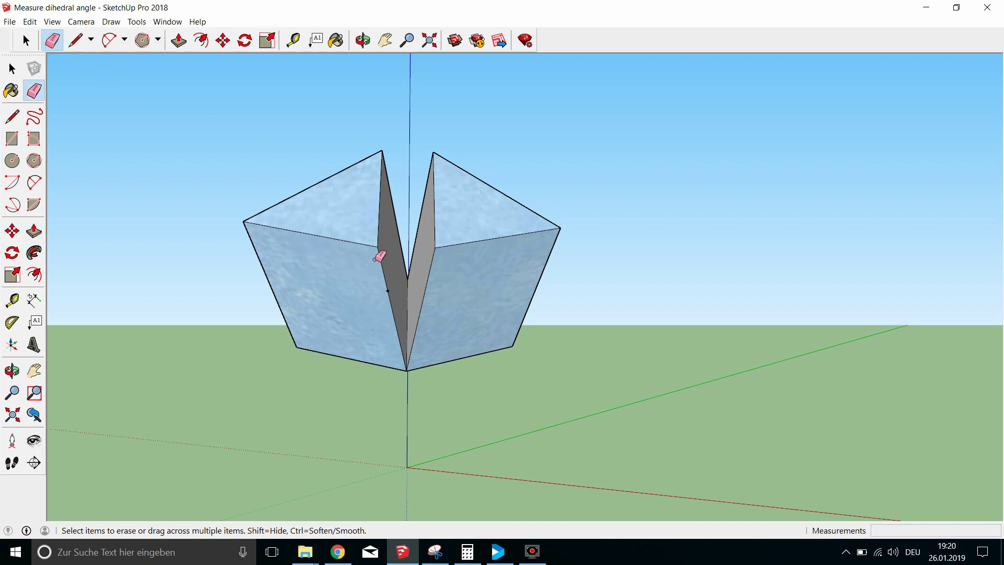
pyautogui.moveTo(376, 244)
pyautogui.mouseDown()
pyautogui.moveTo(391, 176)
pyautogui.moveTo(381, 152)
pyautogui.mouseUp()
pyautogui.click(247, 223)
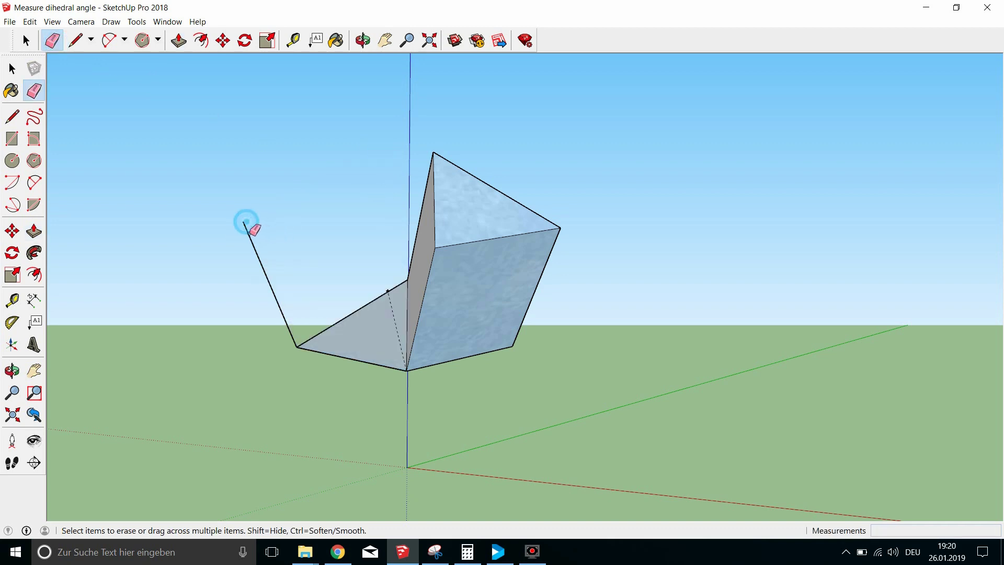
pyautogui.click(435, 247)
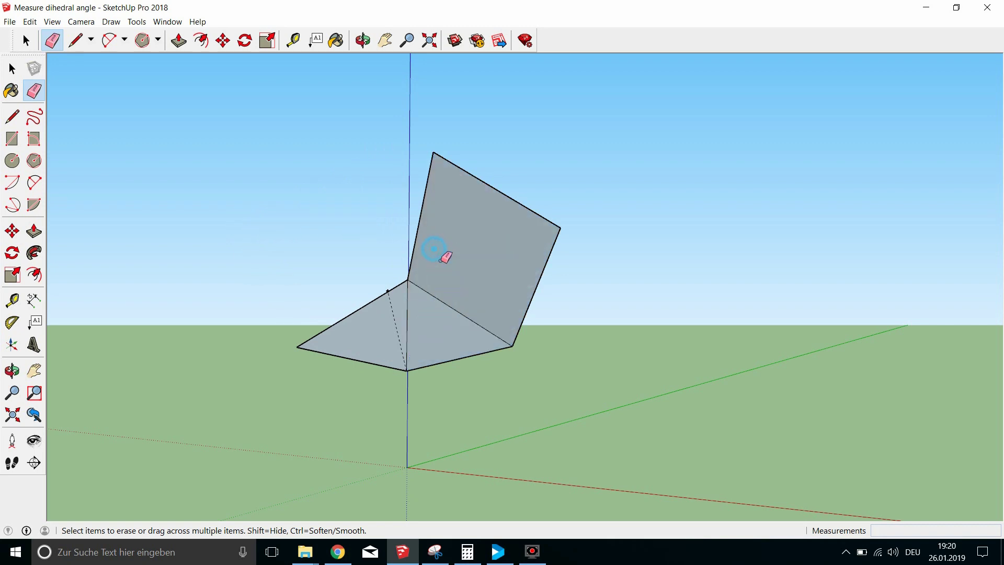
pyautogui.click(435, 157)
pyautogui.click(434, 164)
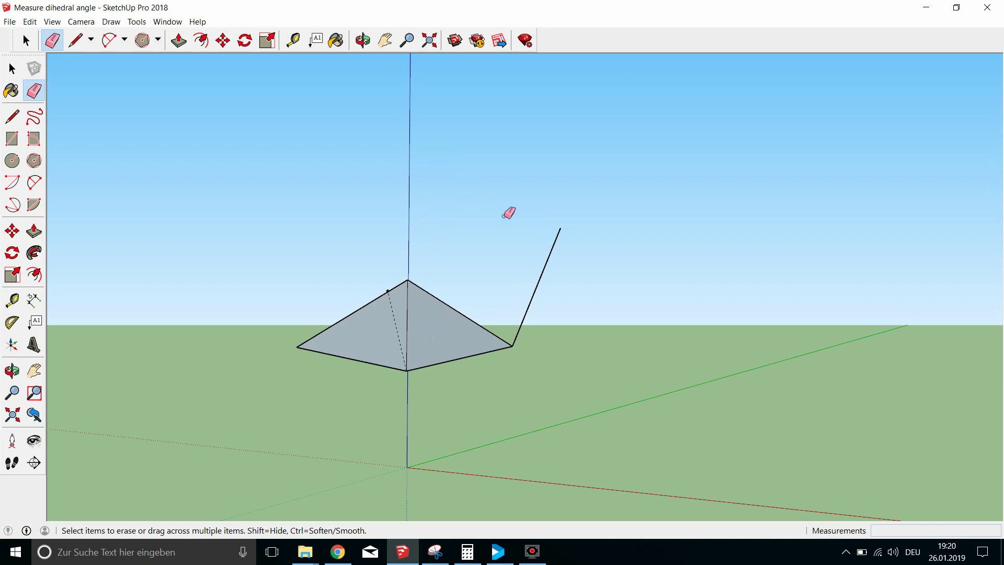
pyautogui.click(558, 230)
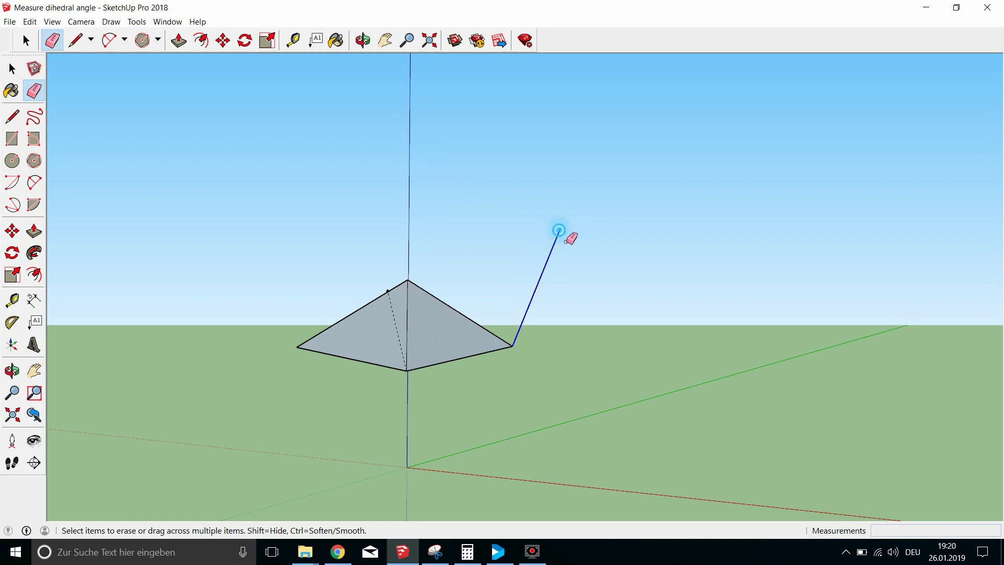
# Orbit to view the pyramid from below, nearly edge-on
pyautogui.click(363, 40)
pyautogui.moveTo(415, 217); pyautogui.dragTo(413, 129)
pyautogui.moveTo(376, 219); pyautogui.dragTo(476, 307)
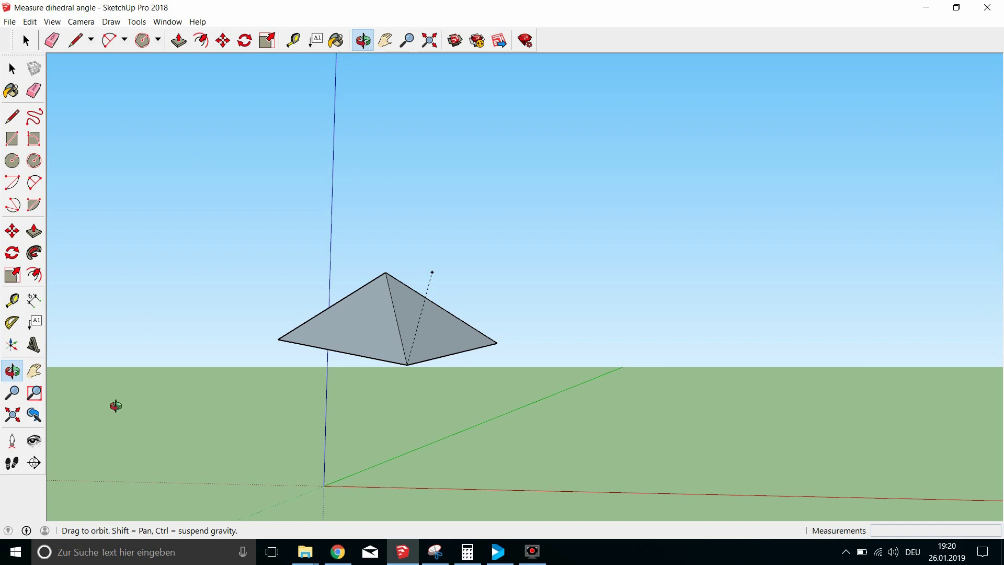
# Place a Protractor guide through the pyramid's apex at about 194,4°, measured from the apex–bottom edge
pyautogui.click(12, 323)
pyautogui.click(384, 279)
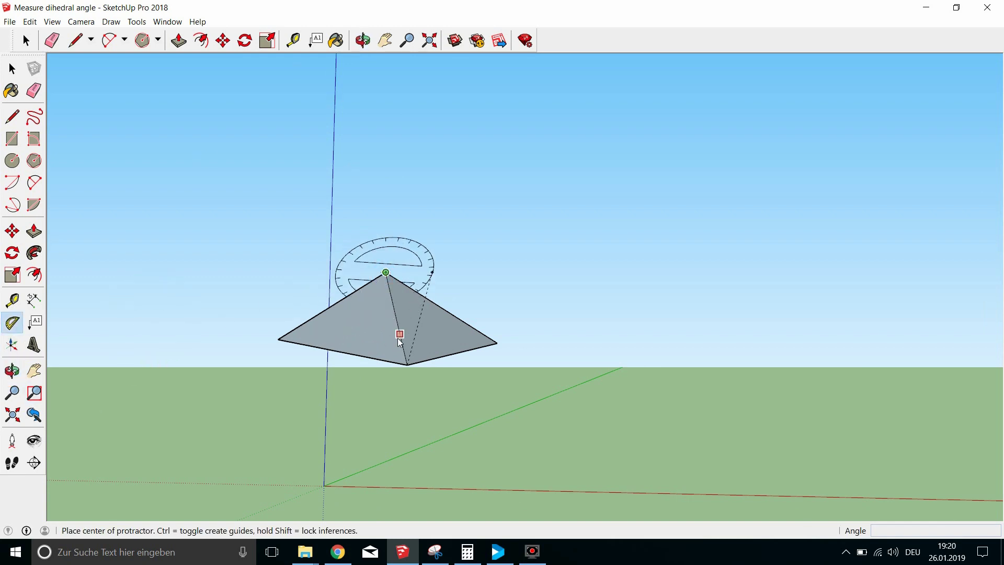
pyautogui.moveTo(408, 365); pyautogui.dragTo(408, 364)
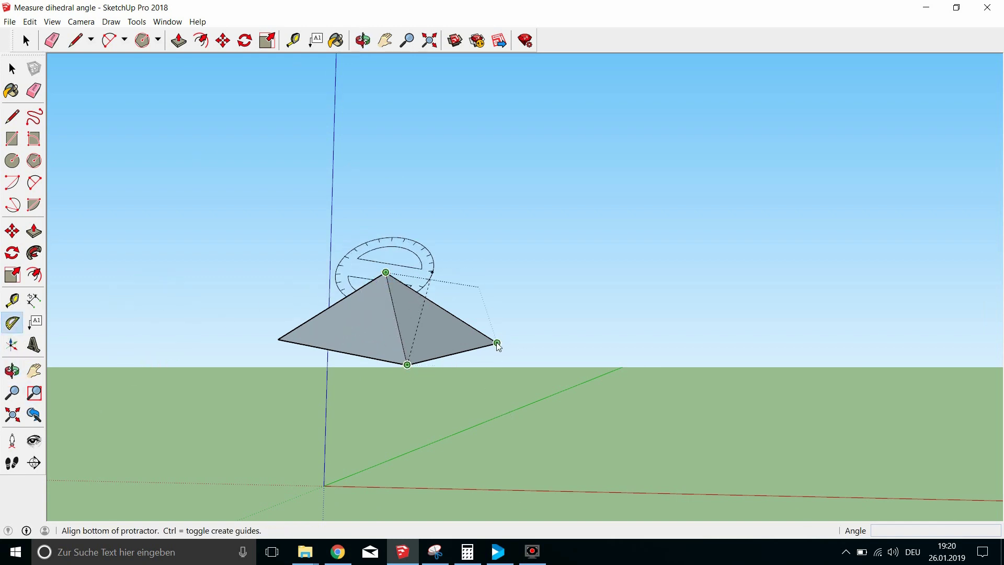
pyautogui.click(498, 343)
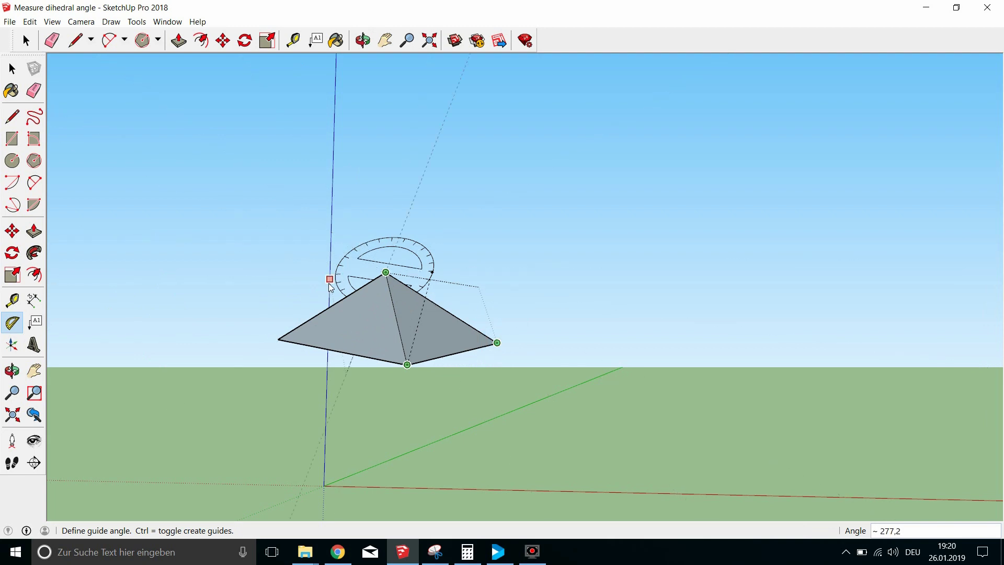
pyautogui.click(282, 342)
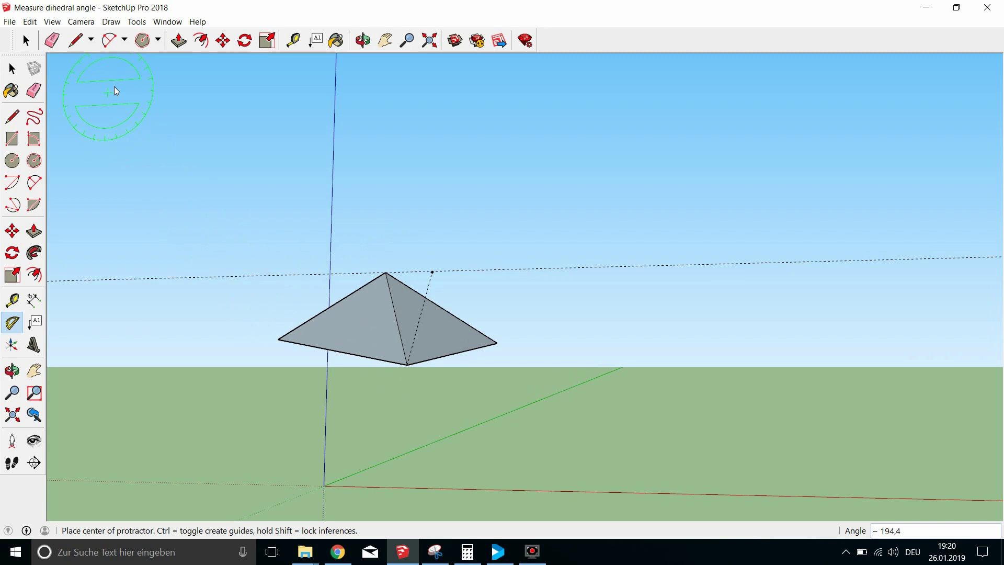
pyautogui.click(75, 39)
# Draw edges from the pyramid's left edge to its bottom vertex and from the right face to the bottom edge
pyautogui.click(370, 282)
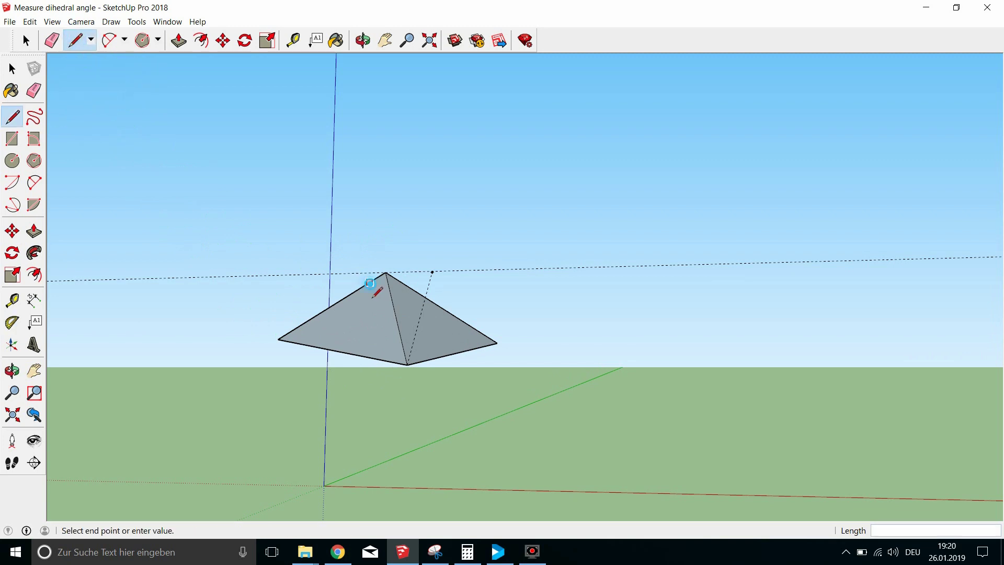
pyautogui.click(390, 369)
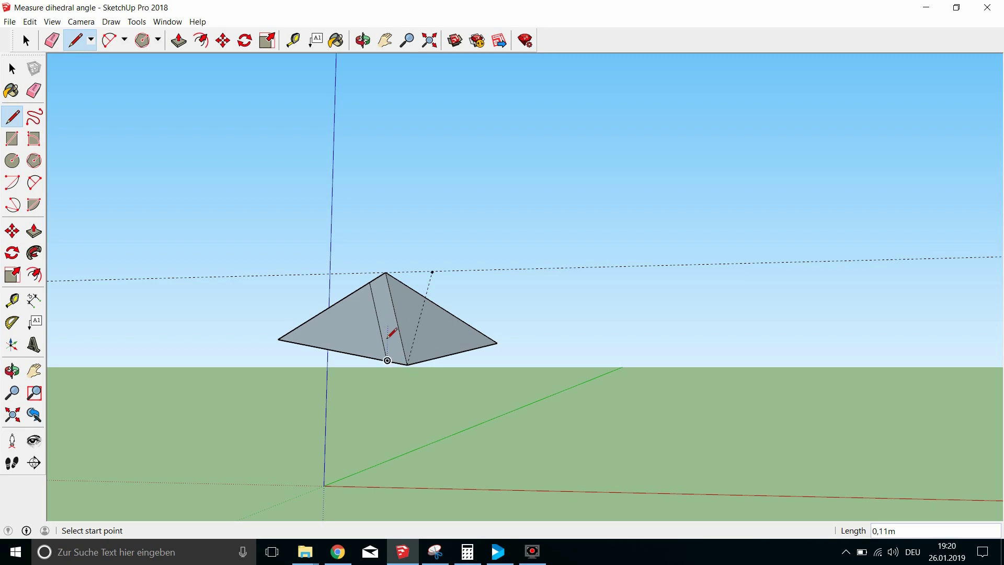
pyautogui.rightClick(386, 319)
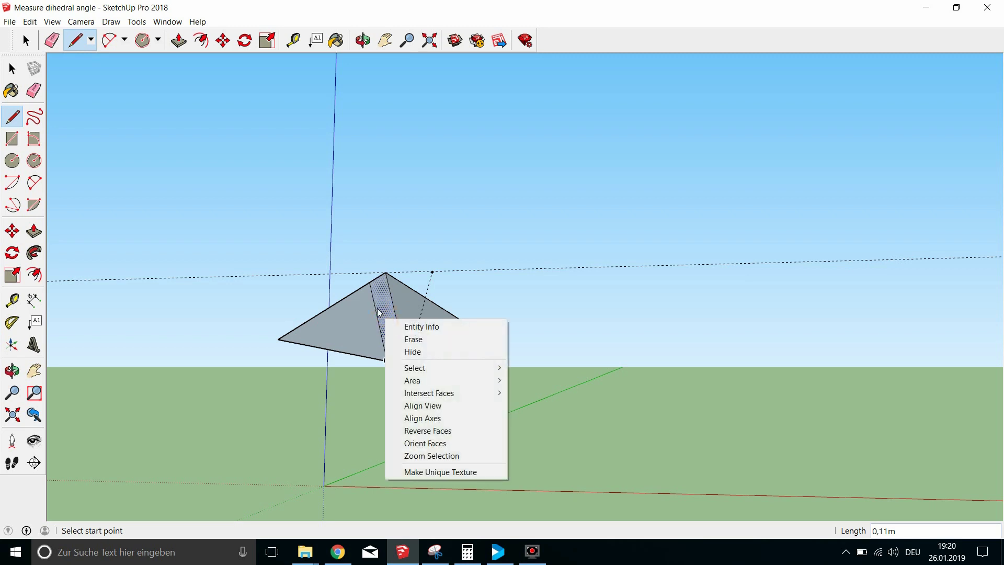
pyautogui.press('Escape')
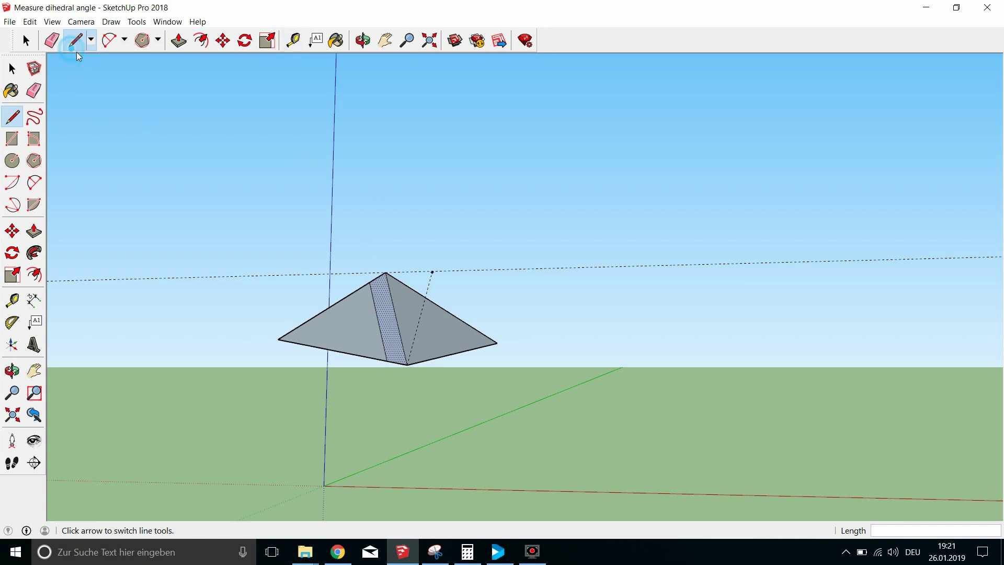
pyautogui.click(410, 287)
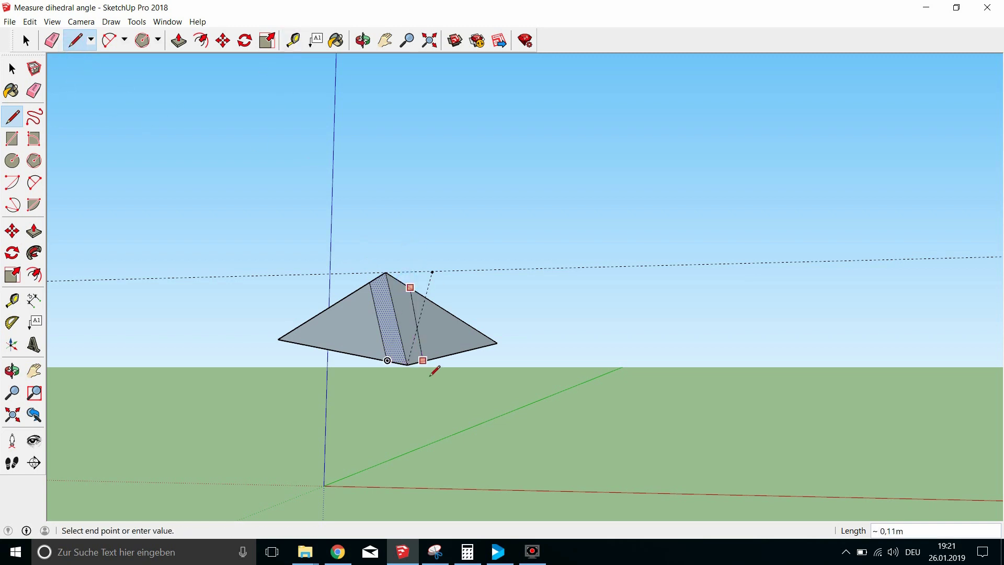
pyautogui.click(424, 361)
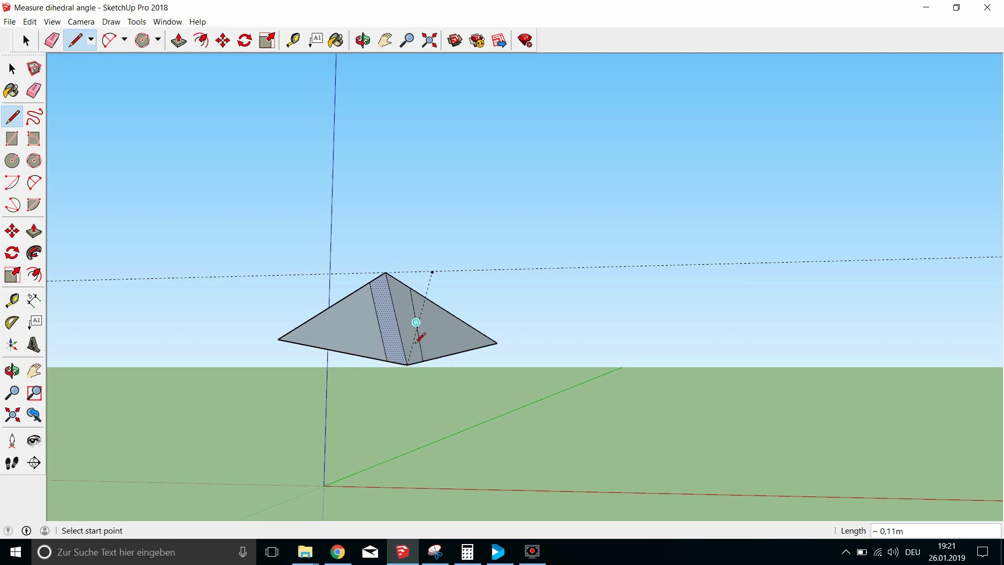
pyautogui.press('space')
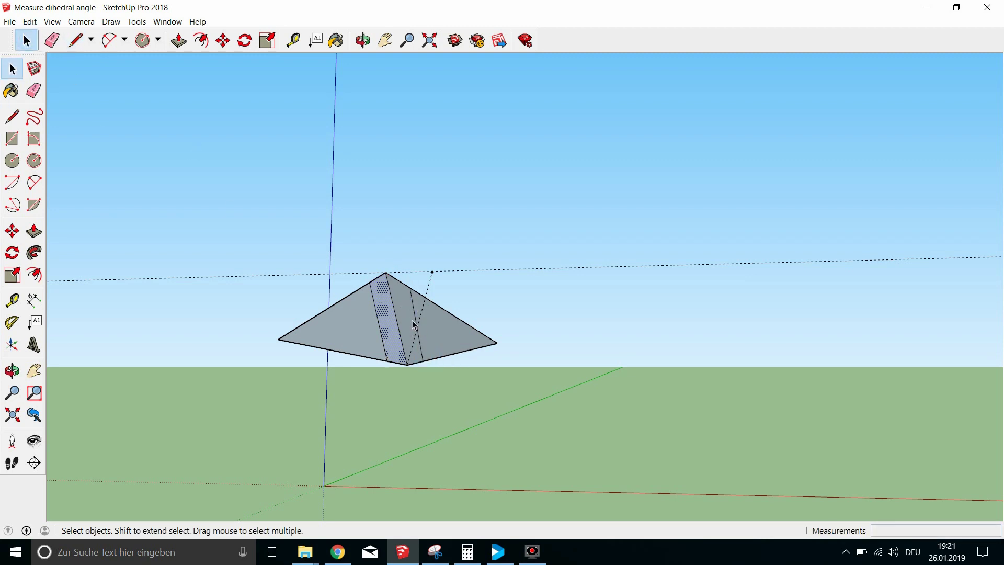
pyautogui.click(496, 429)
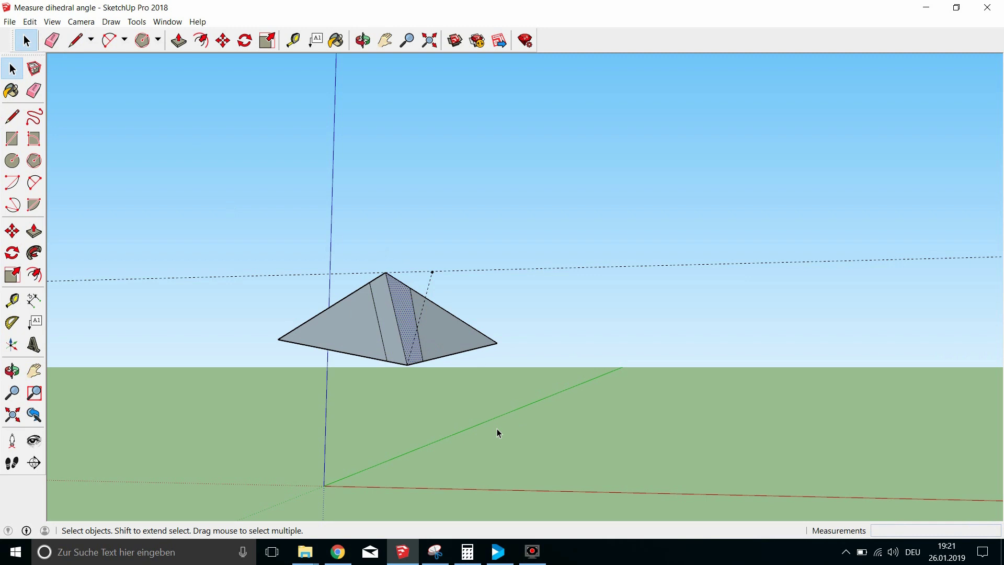
pyautogui.click(363, 40)
pyautogui.moveTo(504, 438); pyautogui.dragTo(418, 319)
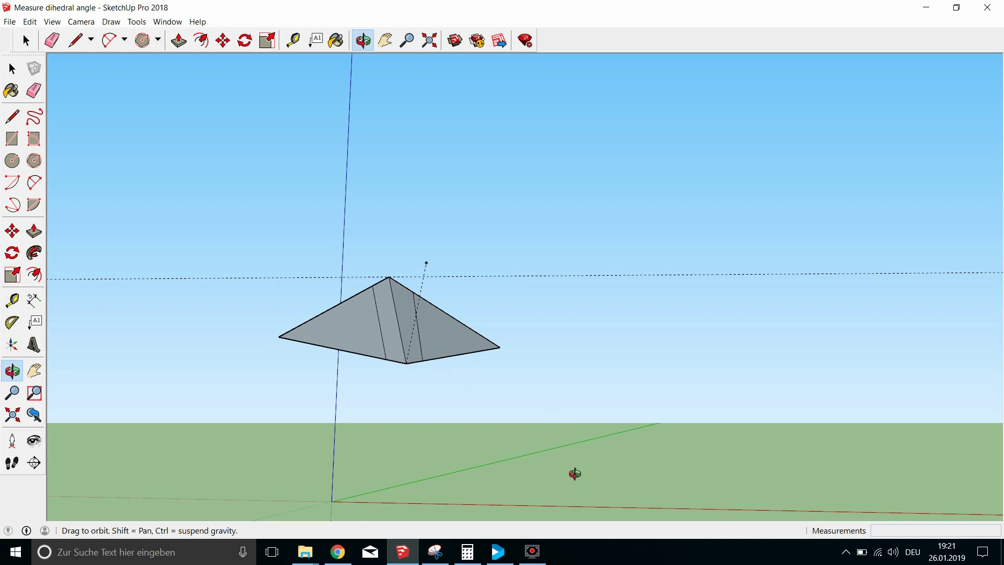
pyautogui.click(385, 40)
pyautogui.click(364, 41)
pyautogui.moveTo(458, 283); pyautogui.dragTo(456, 215)
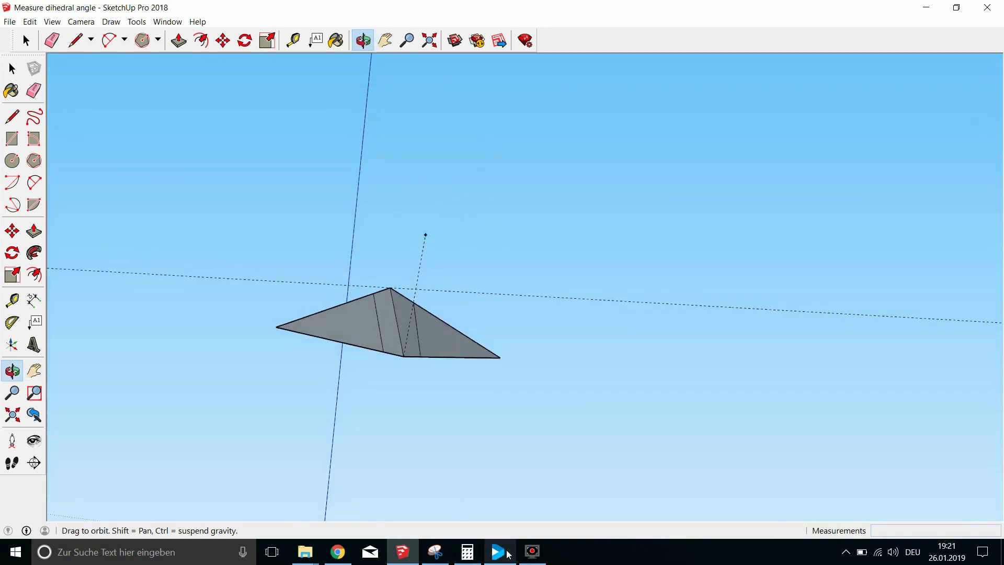